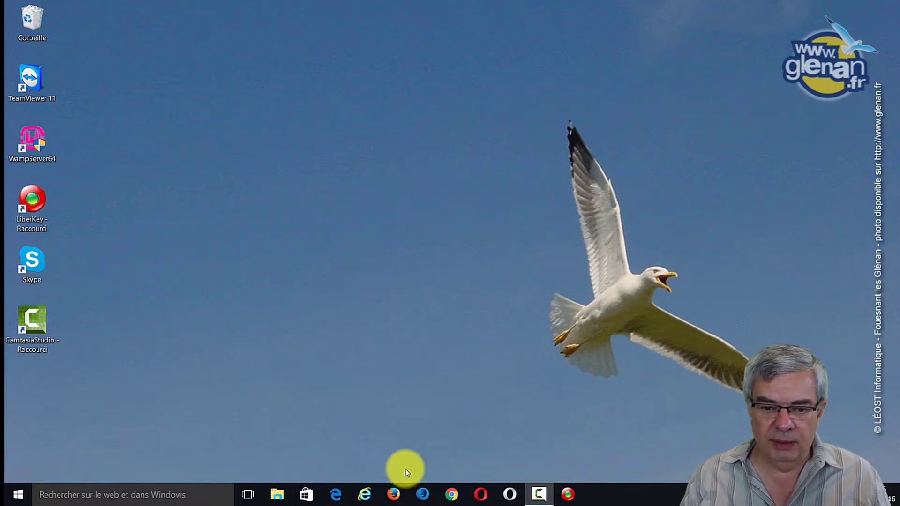
Open Firefox and enter "filetype:svg goéland" as the search query on its start page.
left_click(394, 495)
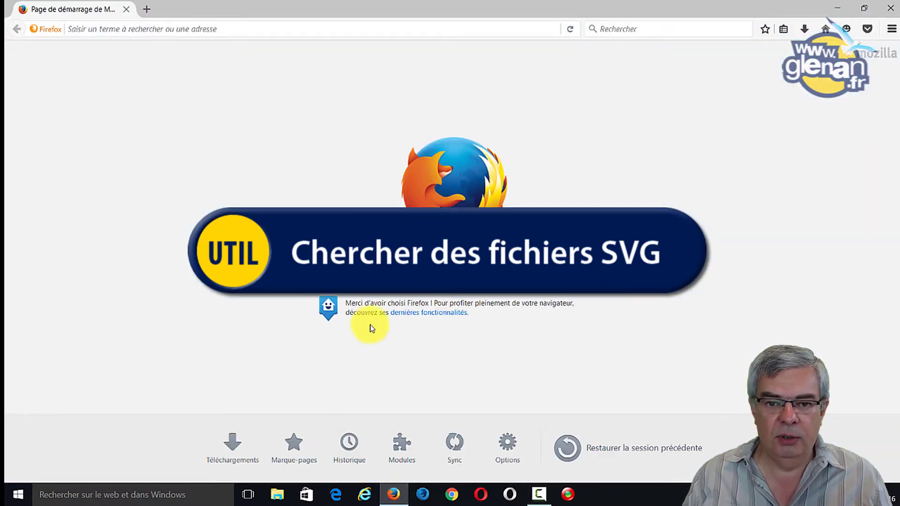
left_click(359, 280)
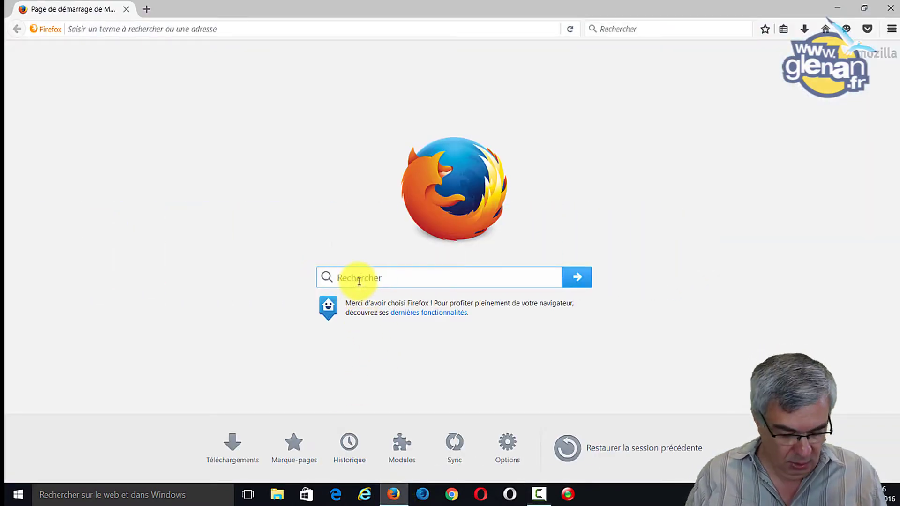
type("file")
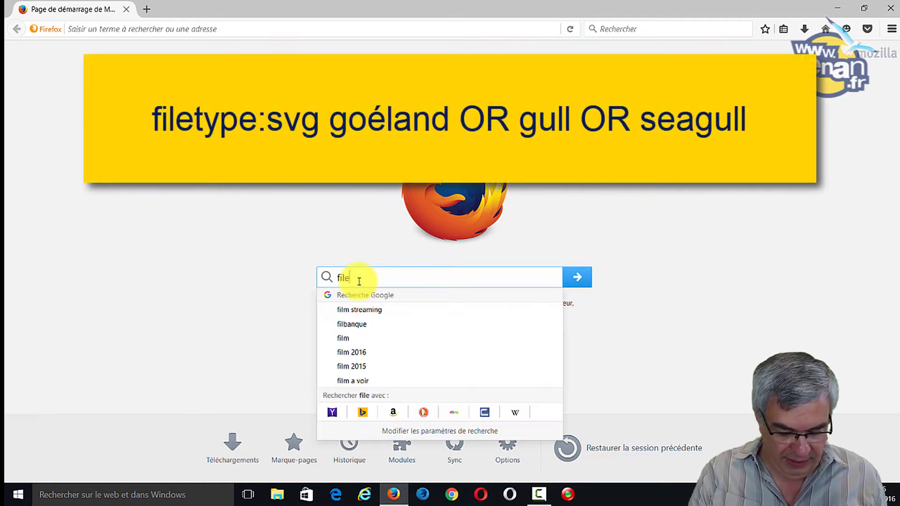
type("type:svg")
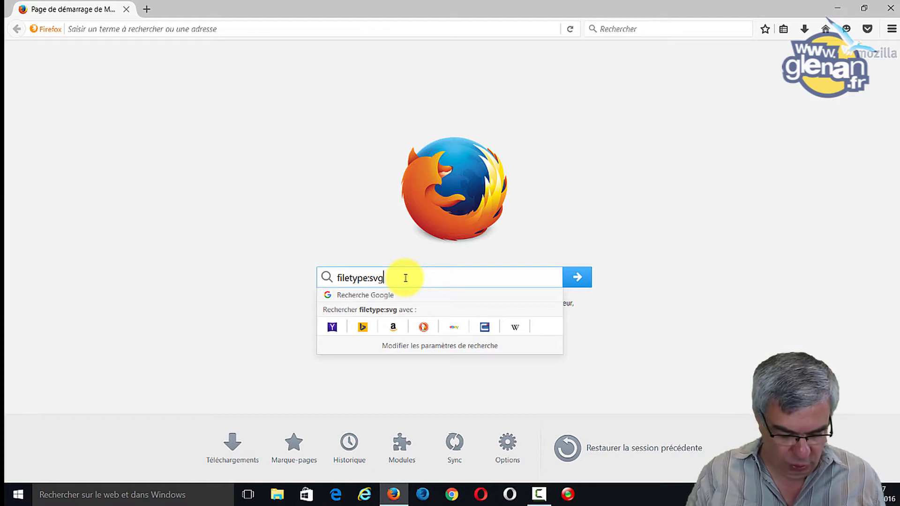
type("go")
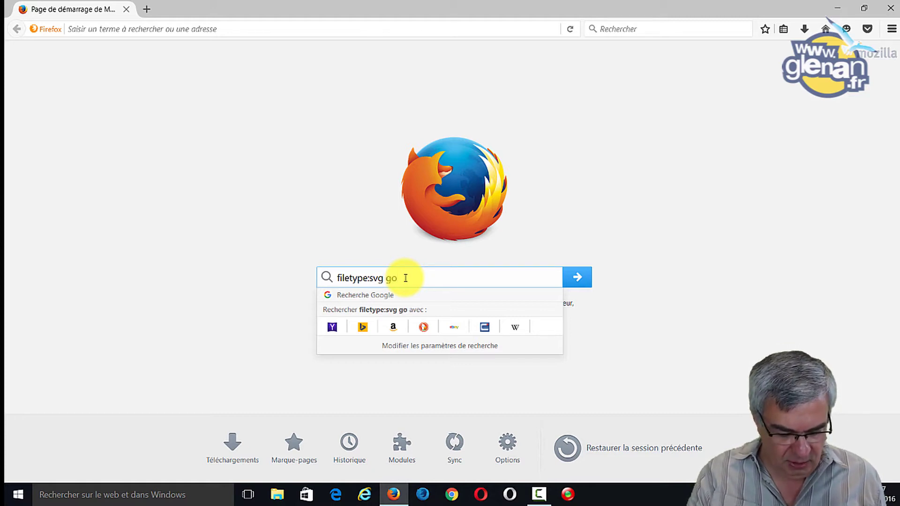
type("&lan")
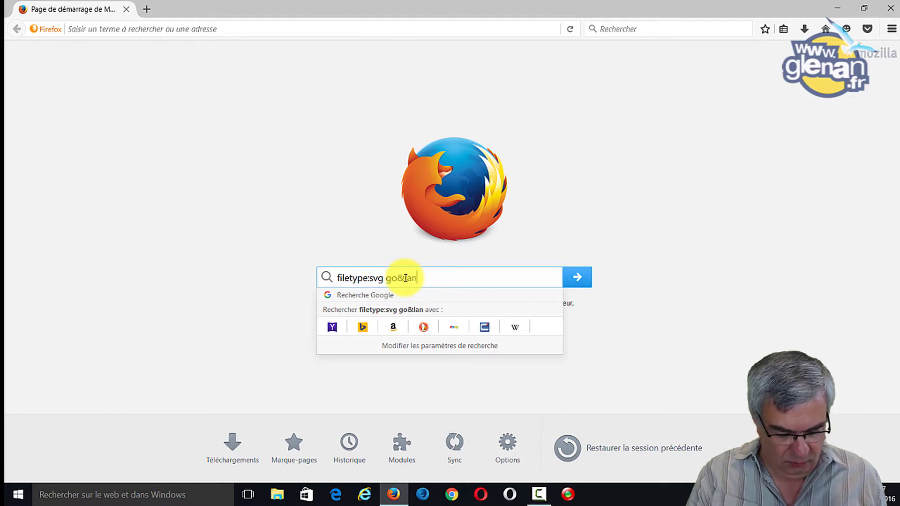
type("d")
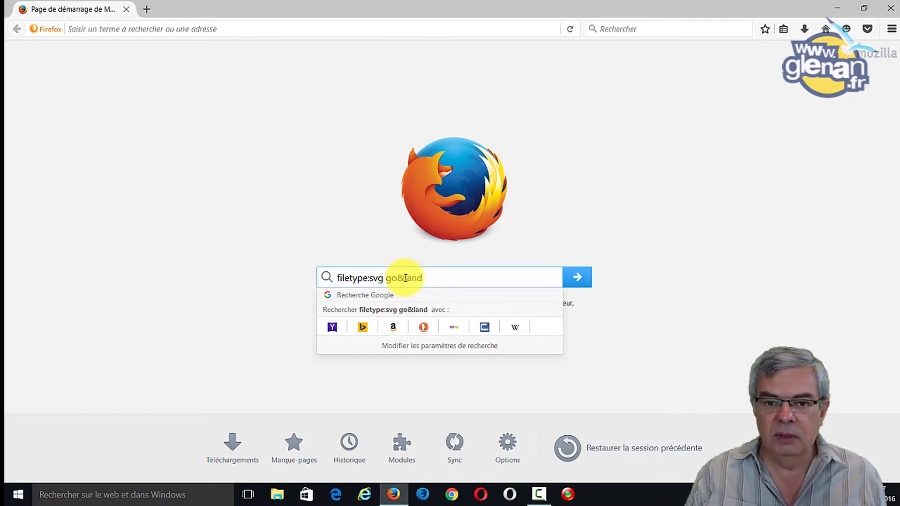
key("Left")
key("Left")
key("Left")
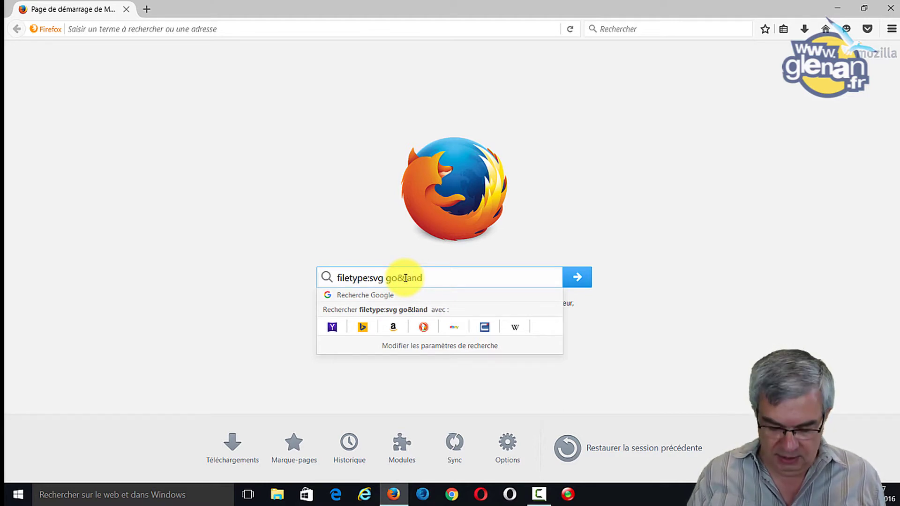
key("BackSpace")
type("é")
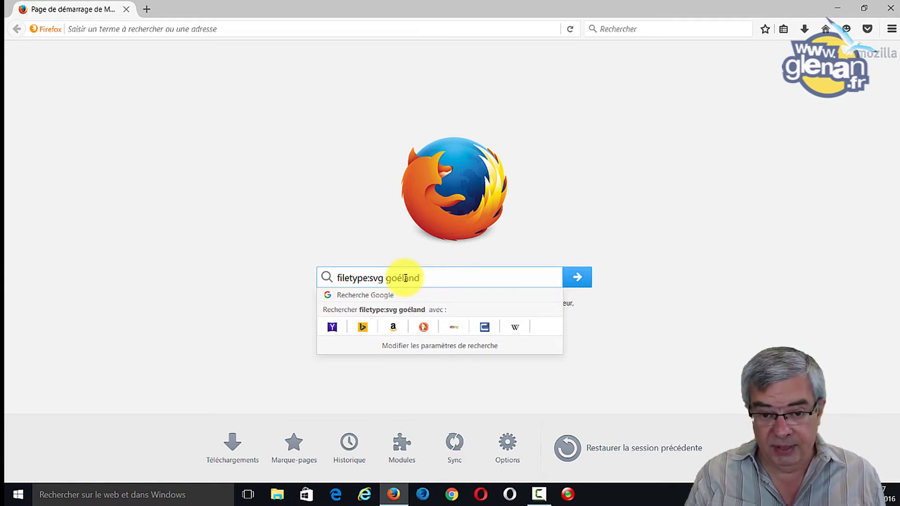
Extend the query with "OR gull OR Seagull" and run the search.
type("OR")
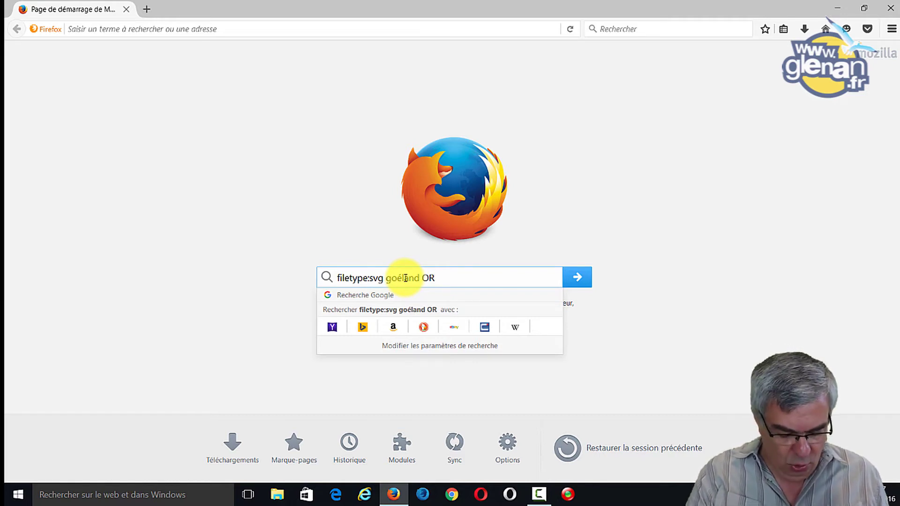
type(" gull ")
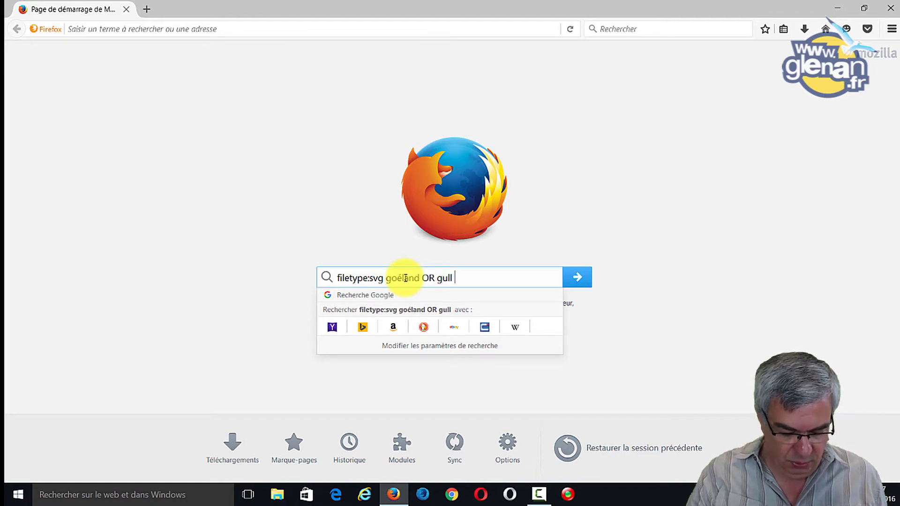
type("OR S")
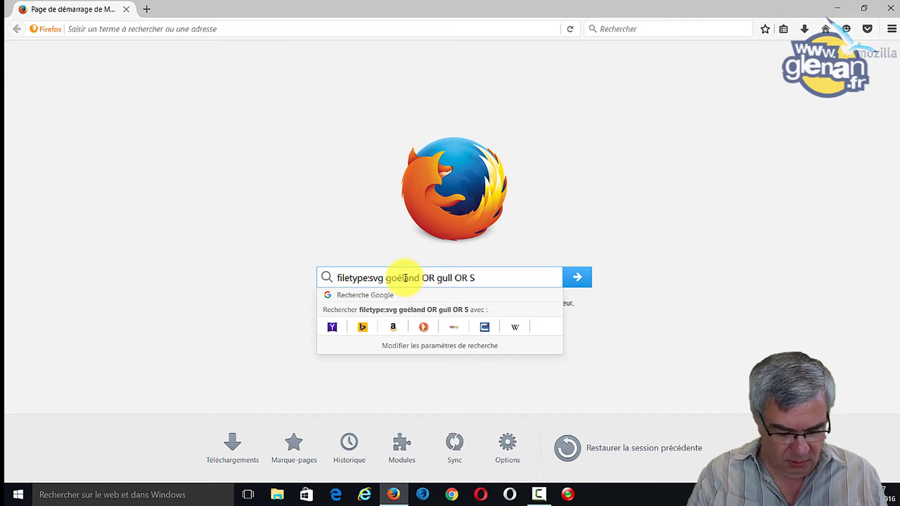
type("eagull")
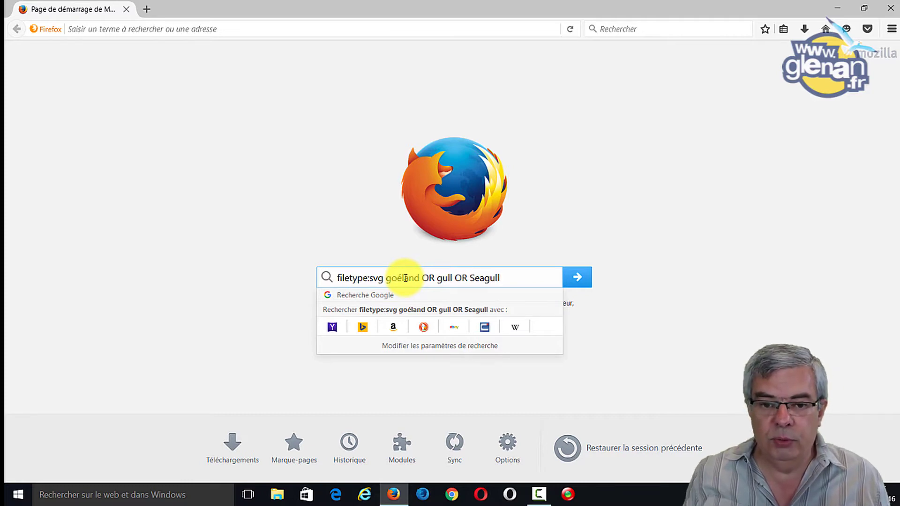
key("Return")
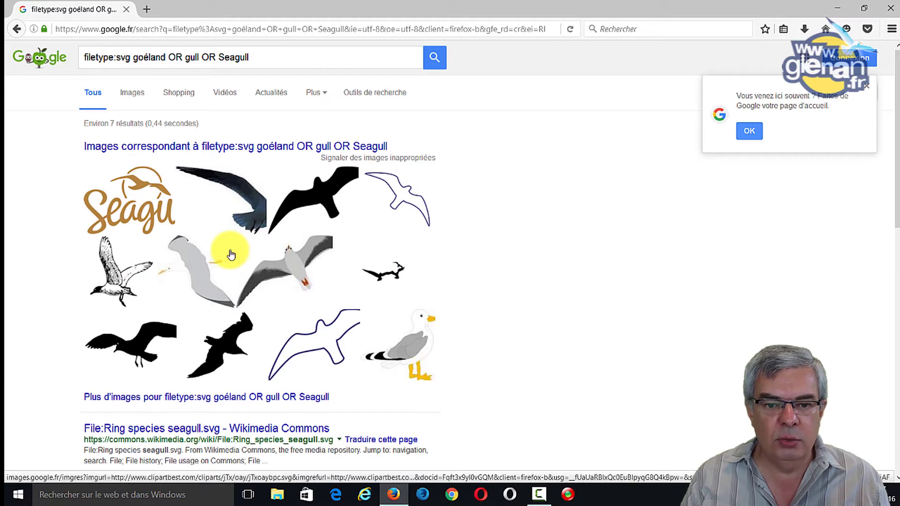
Show the image results, dismiss the homepage suggestion, and open the source page of the clipartpanda.com standing gull.
left_click(132, 98)
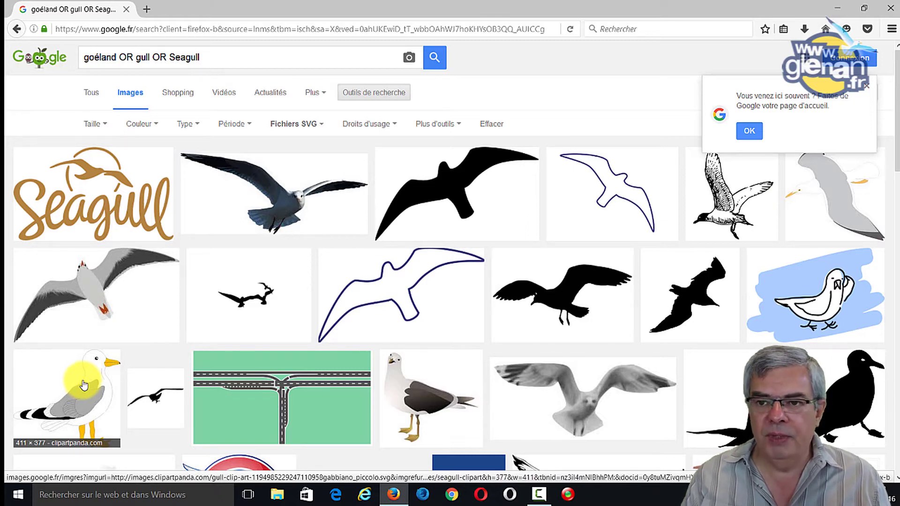
left_click(869, 88)
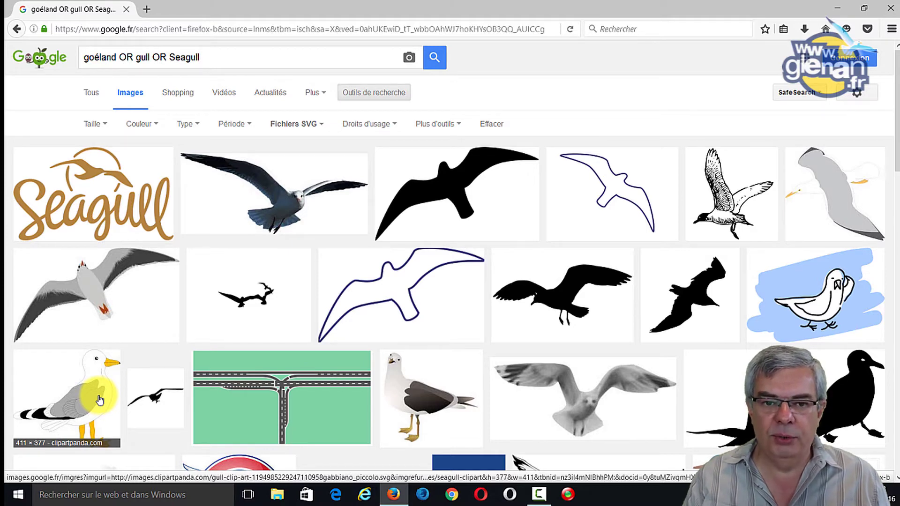
left_click(98, 399)
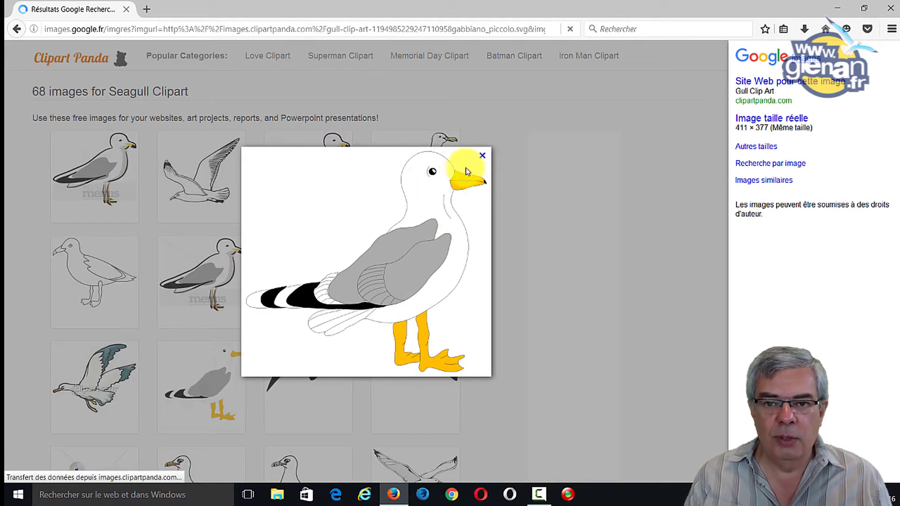
left_click(482, 158)
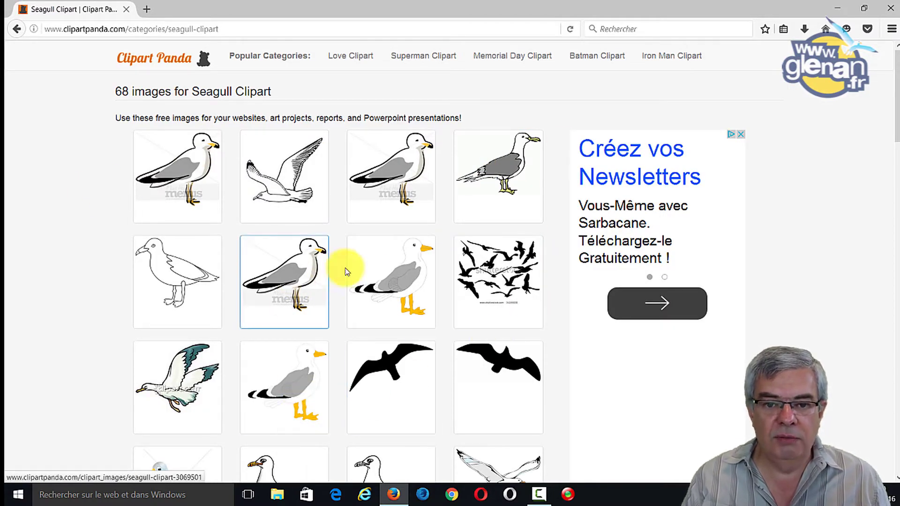
Open the SVG gull clipart "Shared By: OCAL" on Clipart Panda and download it, choosing to save the file.
left_click(413, 171)
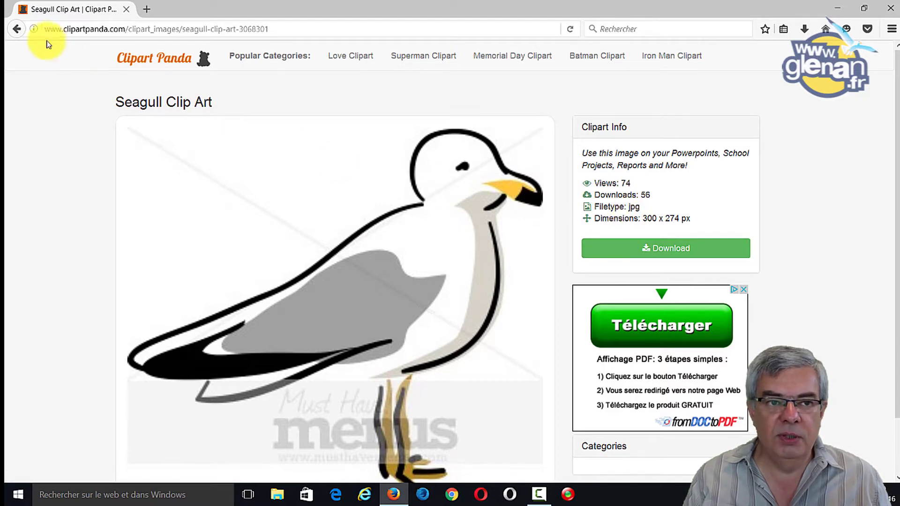
left_click(17, 32)
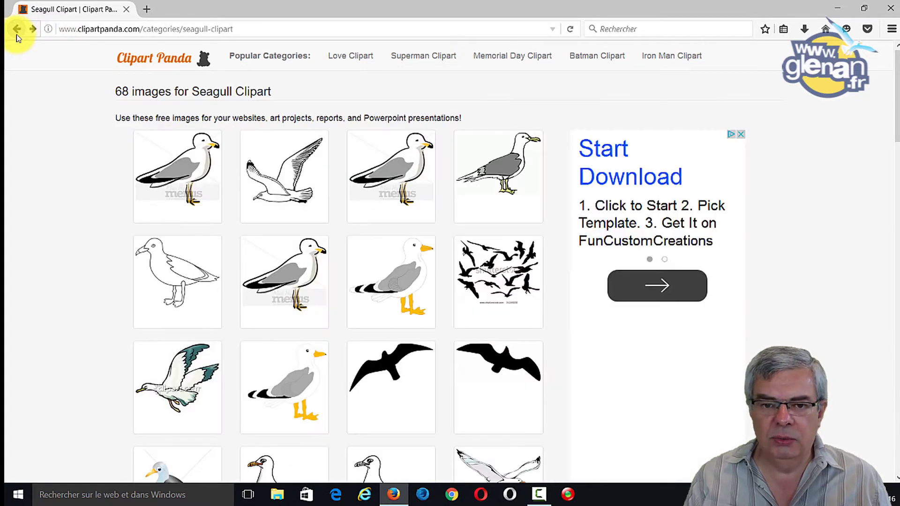
left_click(396, 266)
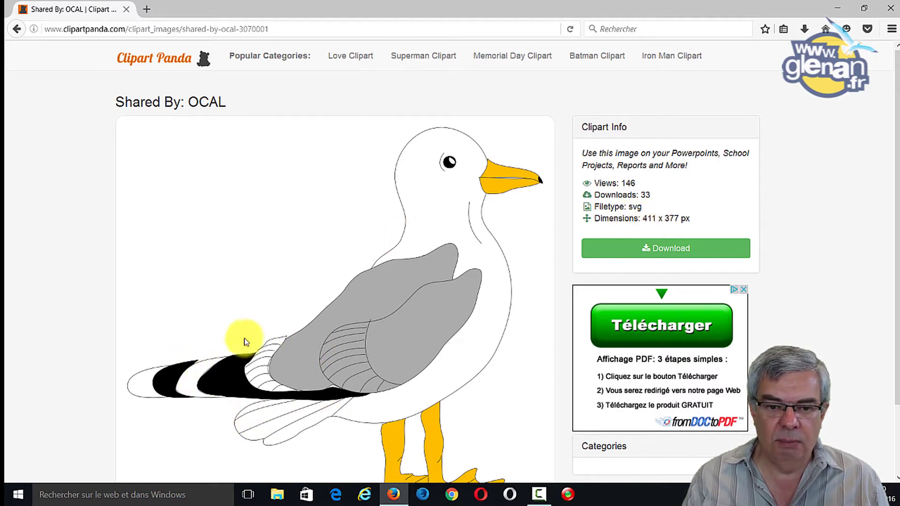
left_click(663, 246)
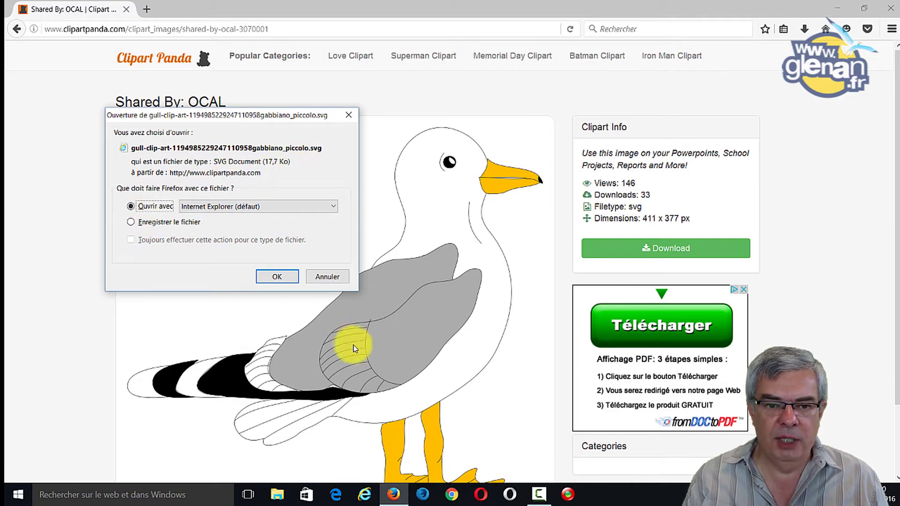
left_click(166, 224)
left_click(276, 276)
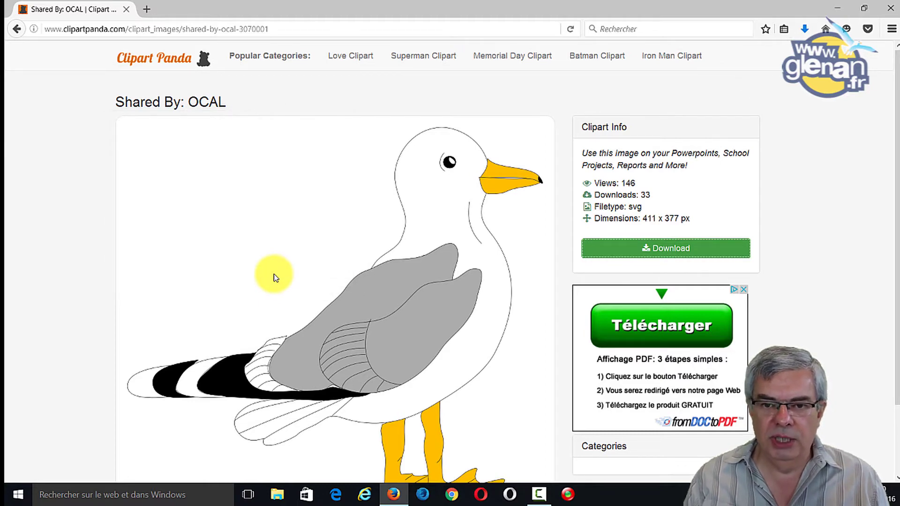
Show the Téléchargements folder in File Explorer and sort its files by modification date.
left_click(278, 494)
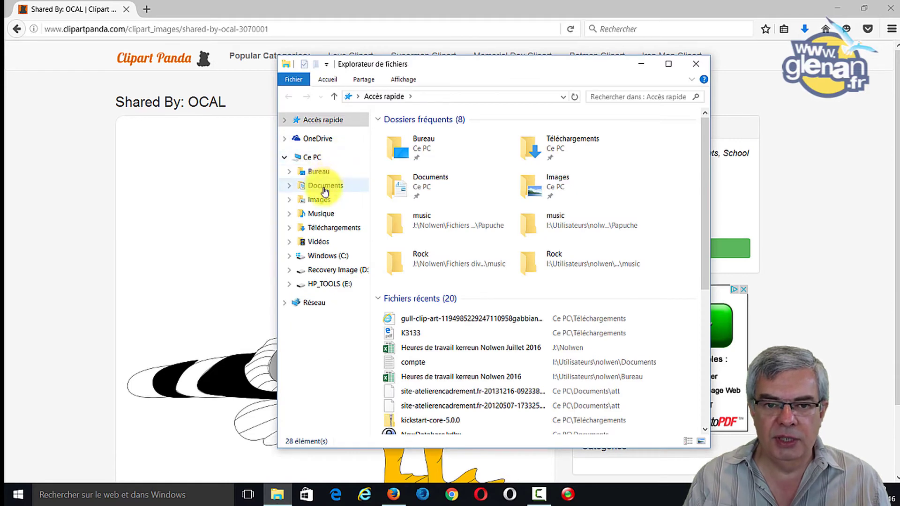
left_click(333, 227)
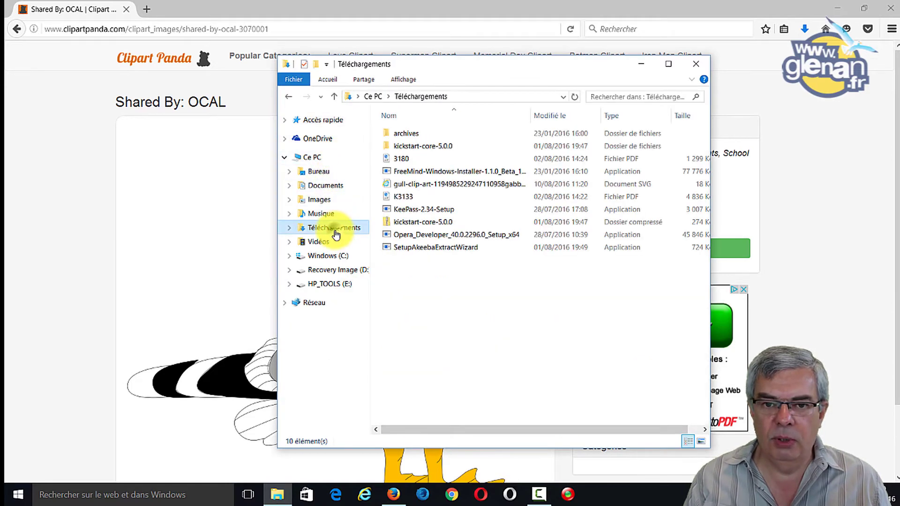
left_click(552, 116)
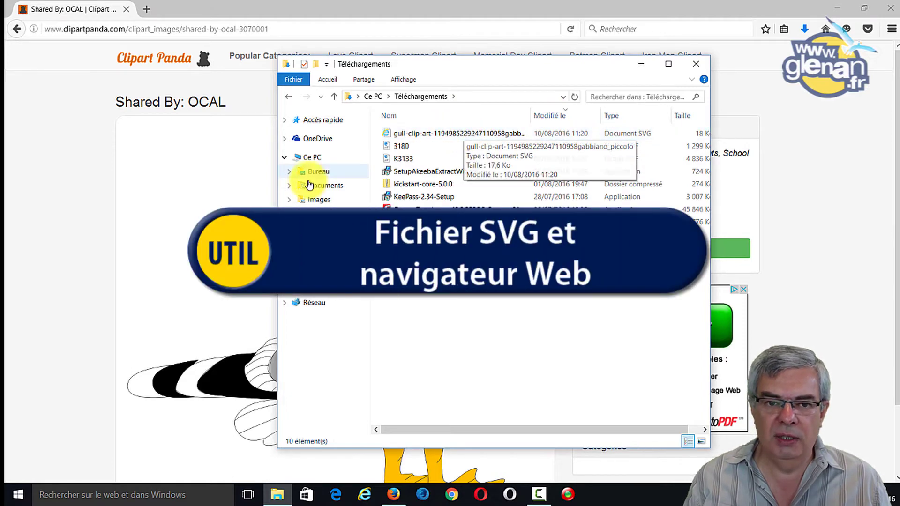
Widen the File Explorer window and display the downloaded gull SVG file in Firefox, bringing the browser to the front.
left_click_drag(277, 170, 214, 161)
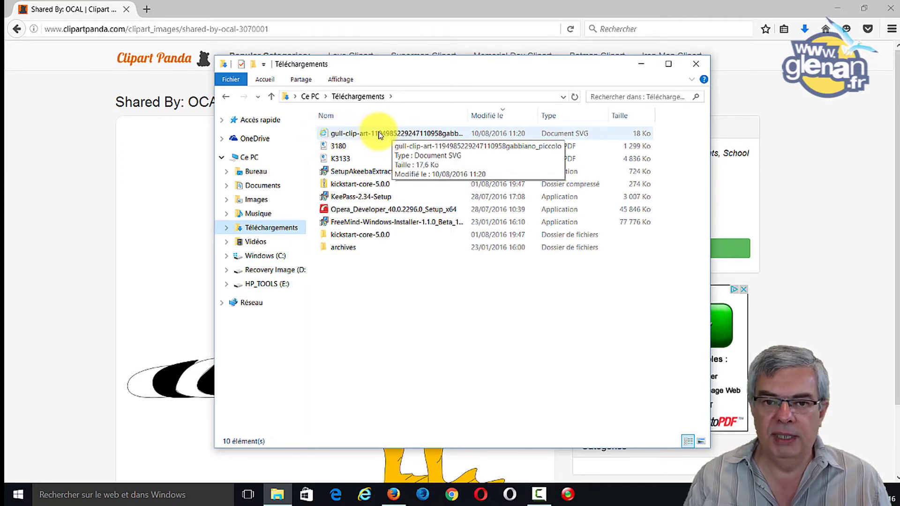
left_click_drag(379, 135, 24, 197)
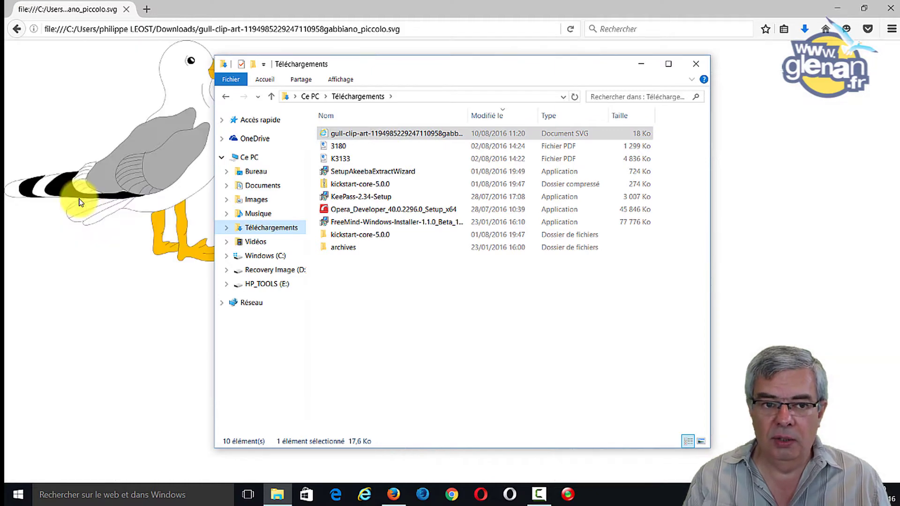
left_click(149, 279)
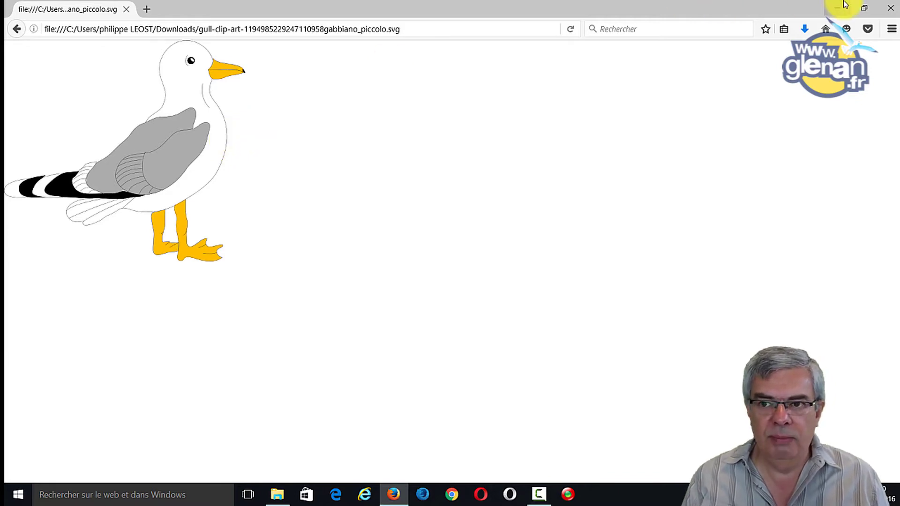
Switch to PowerPoint 2016, create a blank presentation, and apply the Vide layout to its slide.
left_click(20, 494)
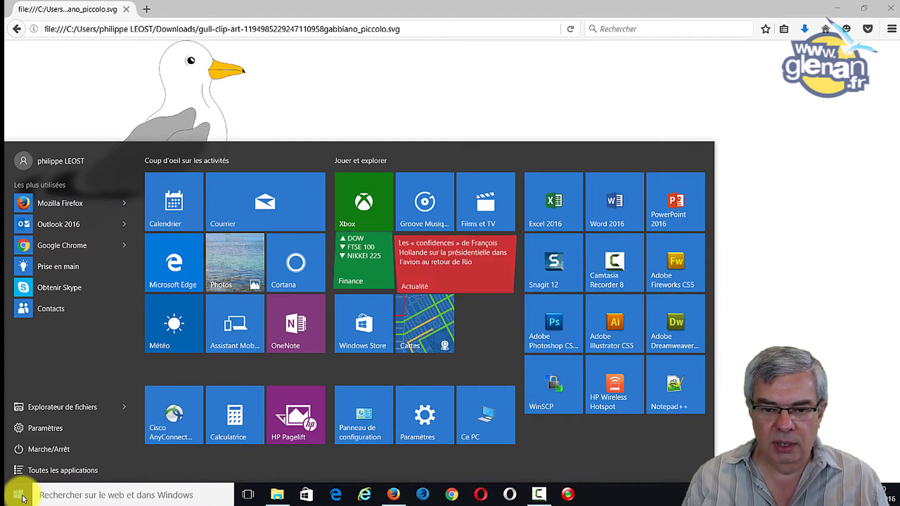
left_click(685, 206)
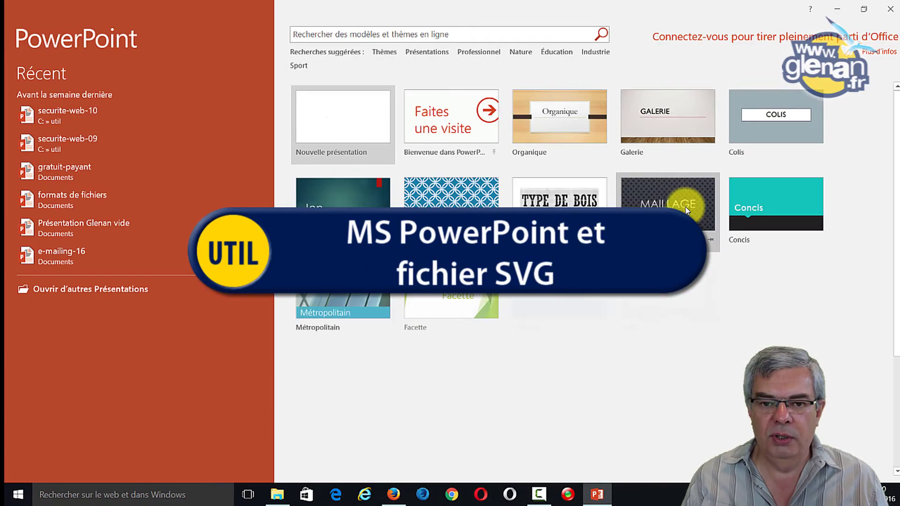
left_click(353, 117)
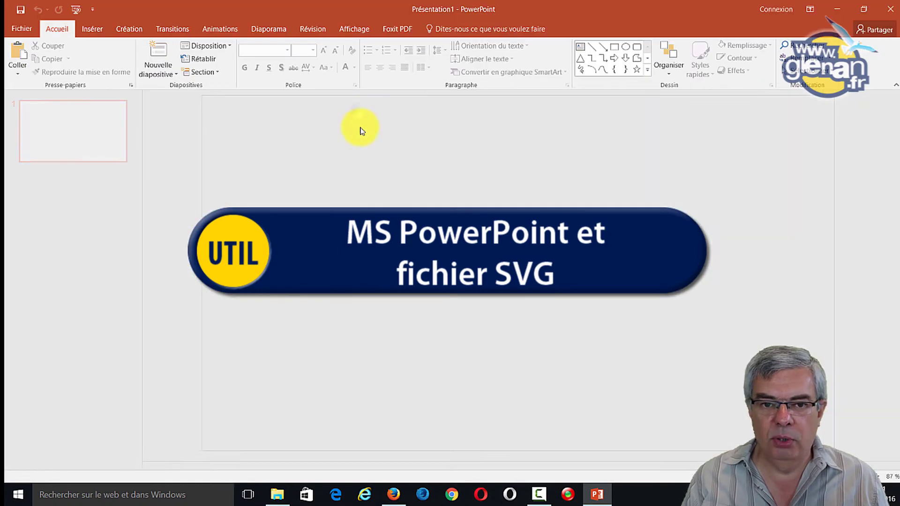
left_click(209, 45)
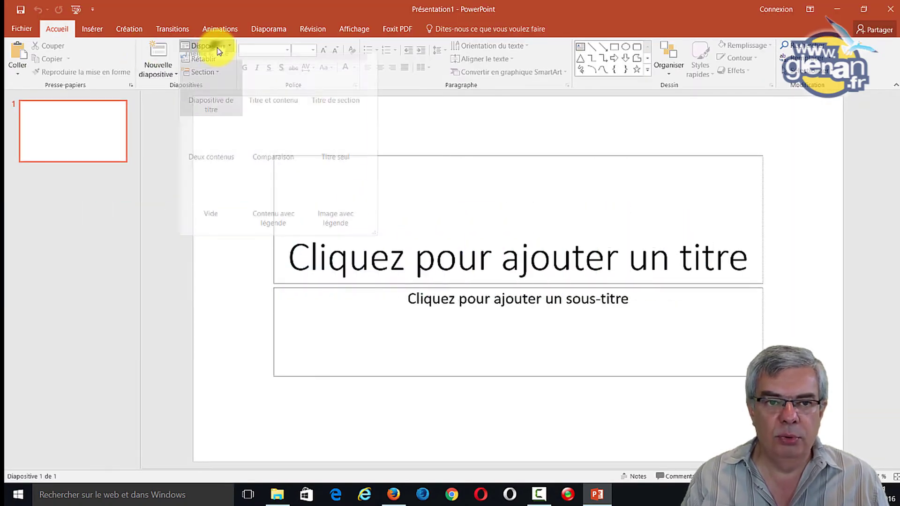
left_click(216, 211)
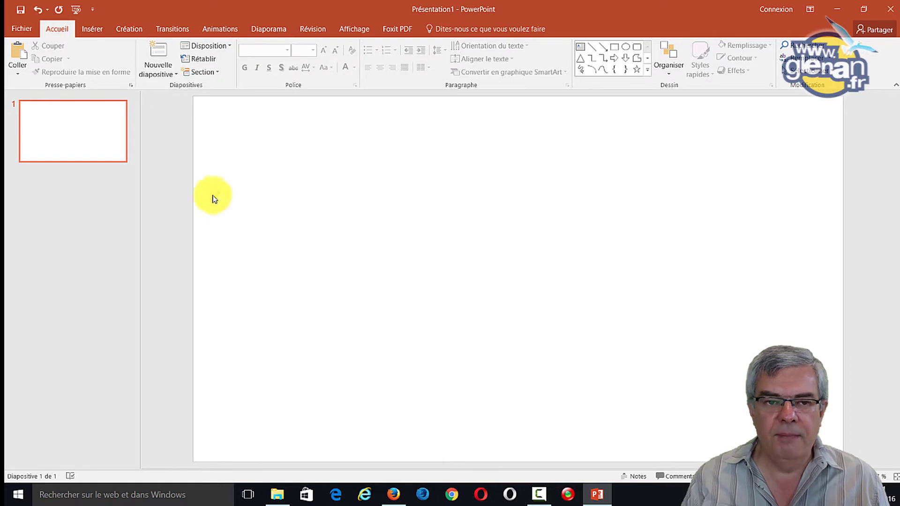
Check which image formats picture insertion accepts while browsing the Téléchargements folder, and leave without inserting anything.
left_click(80, 31)
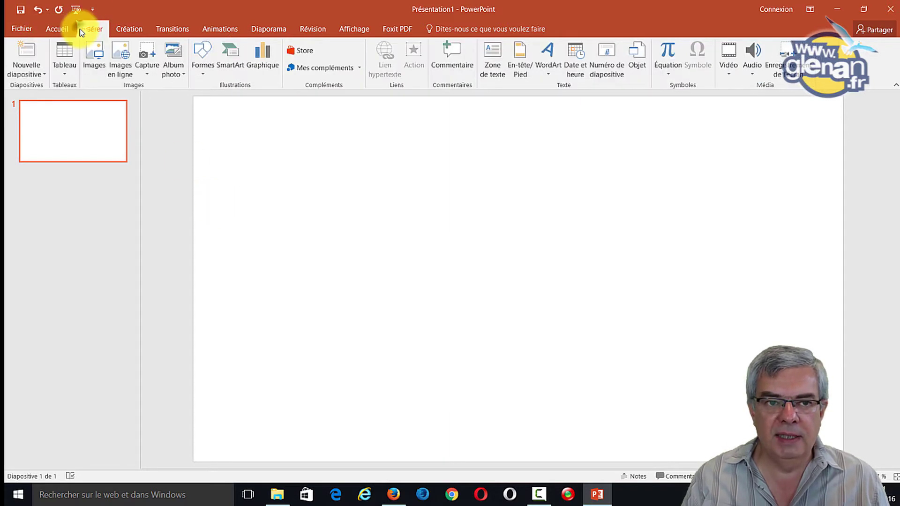
left_click(94, 52)
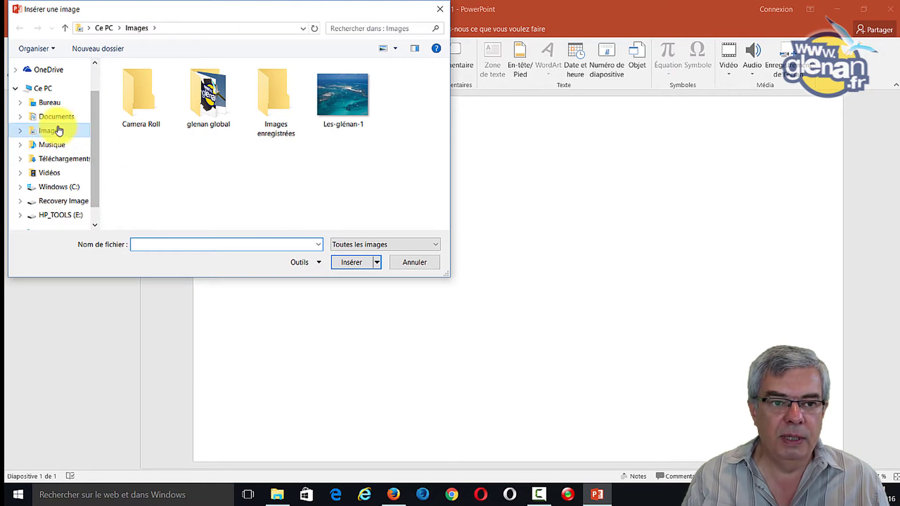
left_click(60, 159)
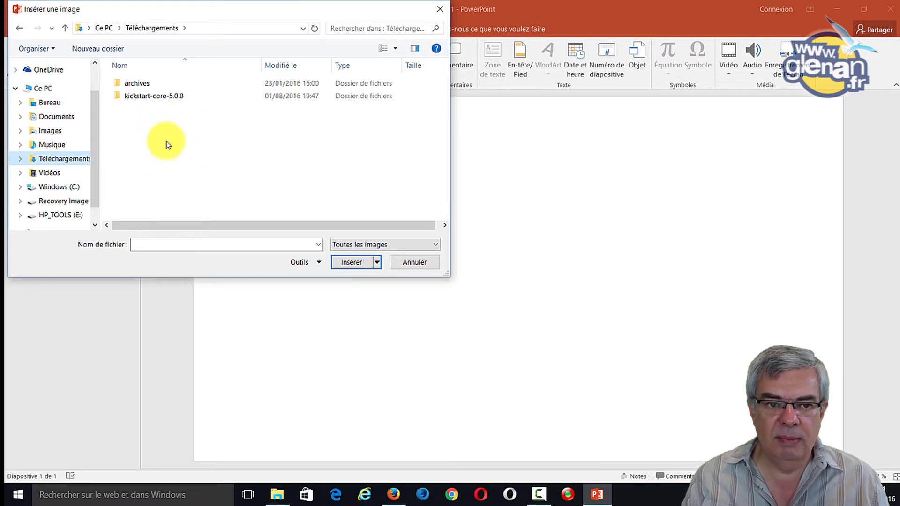
left_click(377, 245)
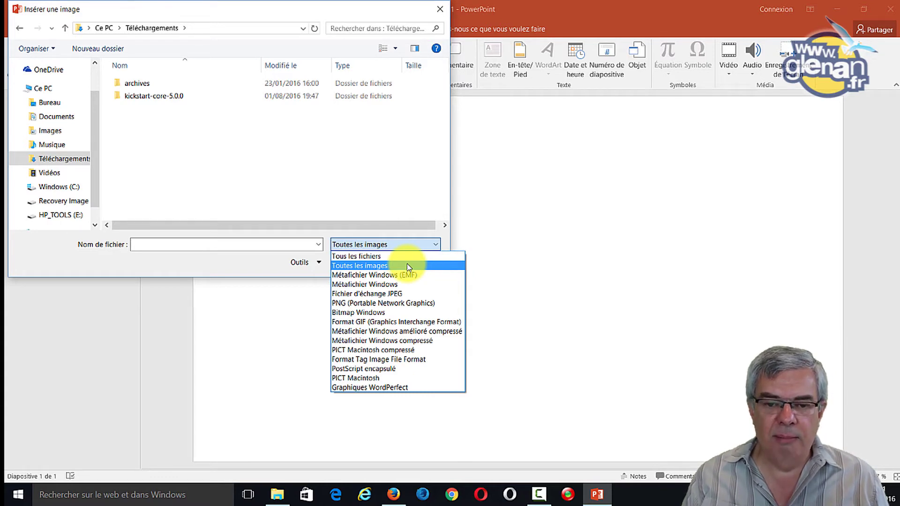
left_click(542, 241)
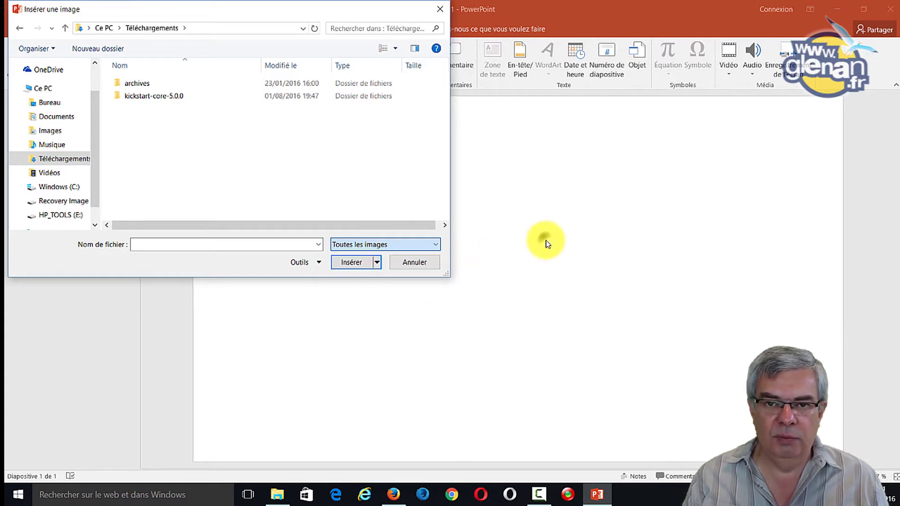
left_click(439, 9)
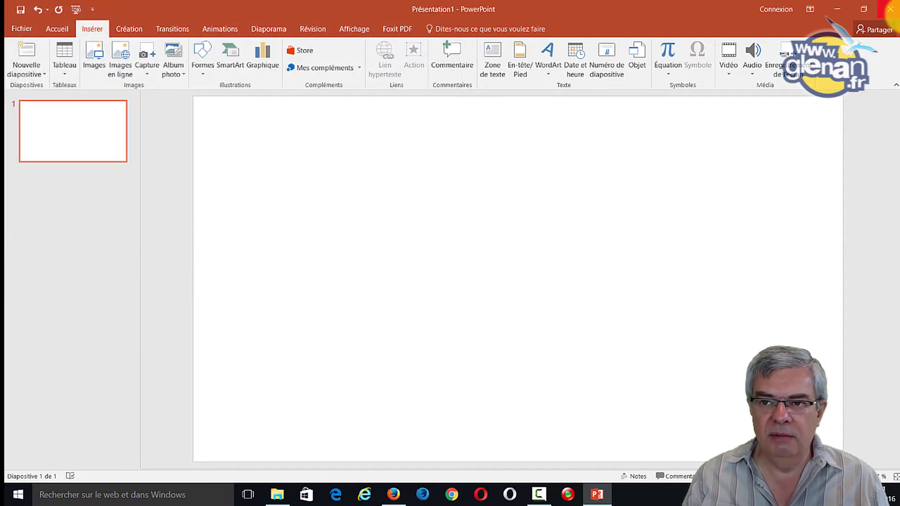
Minimize PowerPoint, switch to Firefox and return to the Google results for "filetype:svg goéland OR gull OR Seagull".
left_click(839, 8)
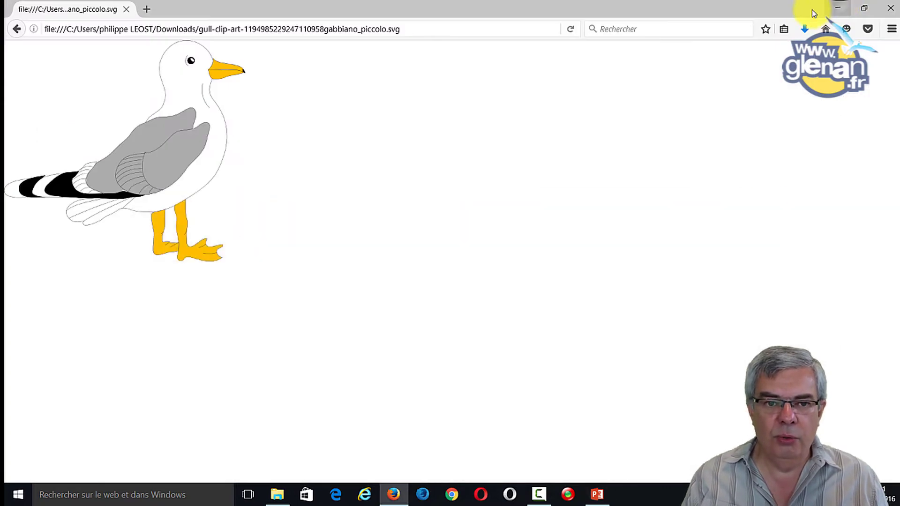
left_click(837, 6)
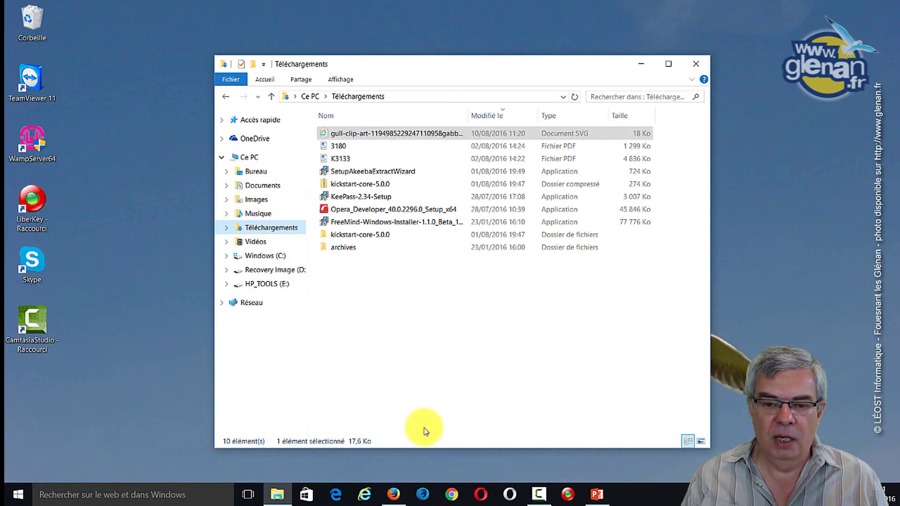
left_click(394, 492)
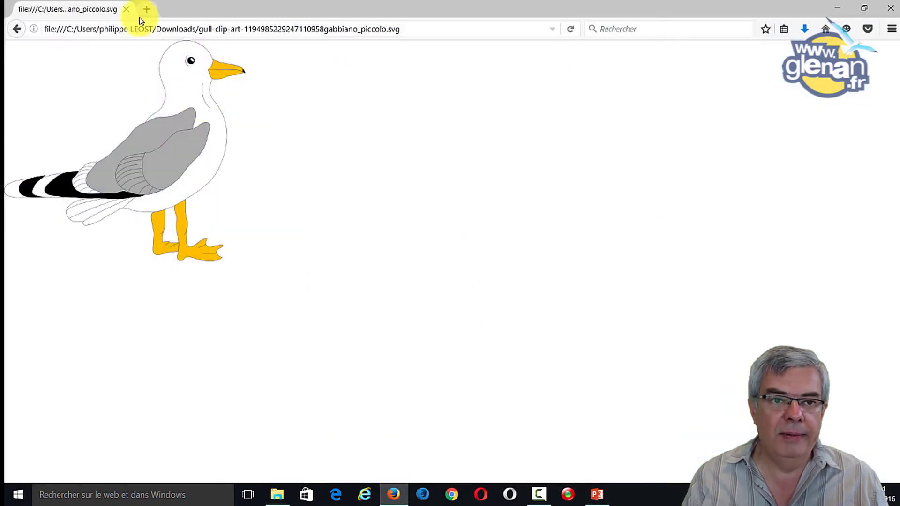
left_click(16, 30)
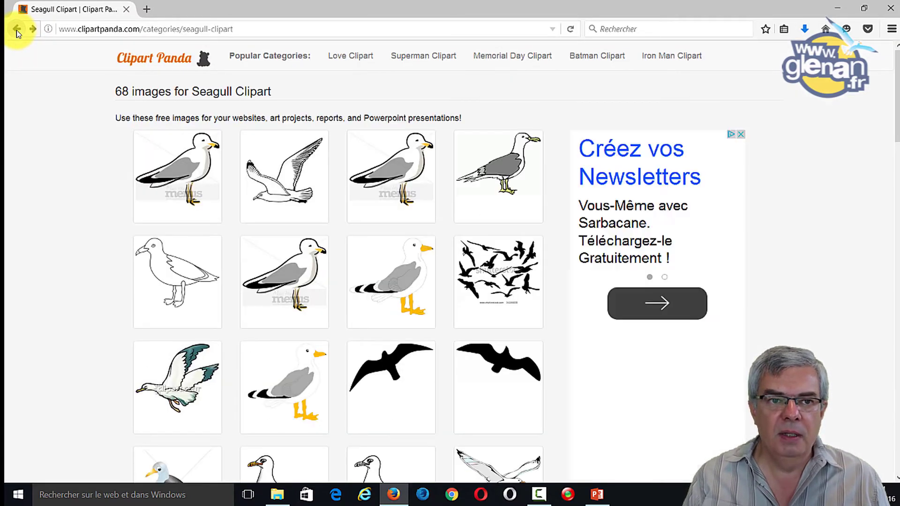
left_click(16, 30)
left_click(16, 30)
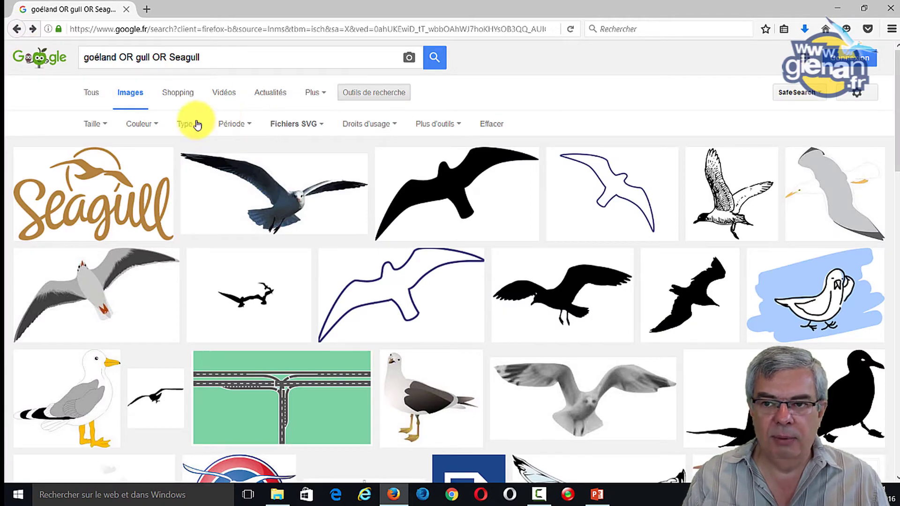
left_click(16, 30)
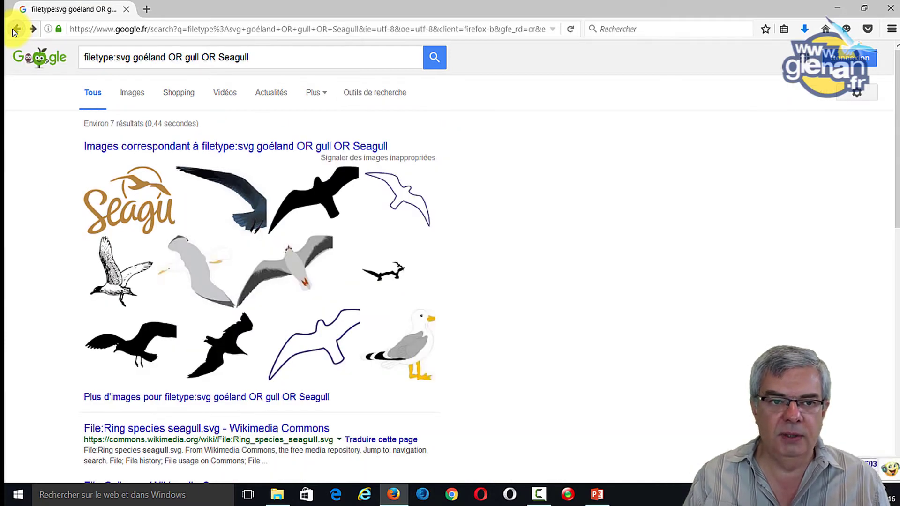
Search Google for EMF files with the query "filetype:emf goéland OR gull OR Seagull".
left_click(263, 56)
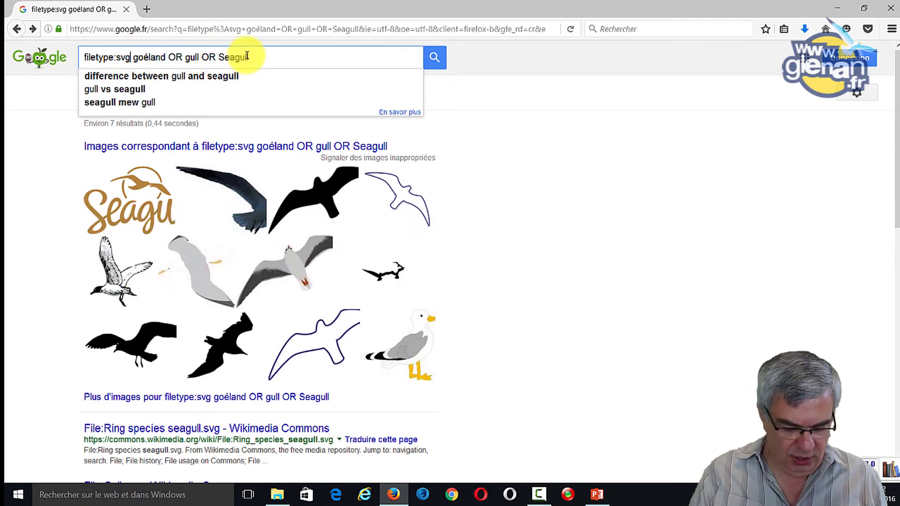
key("BackSpace")
key("BackSpace")
key("BackSpace")
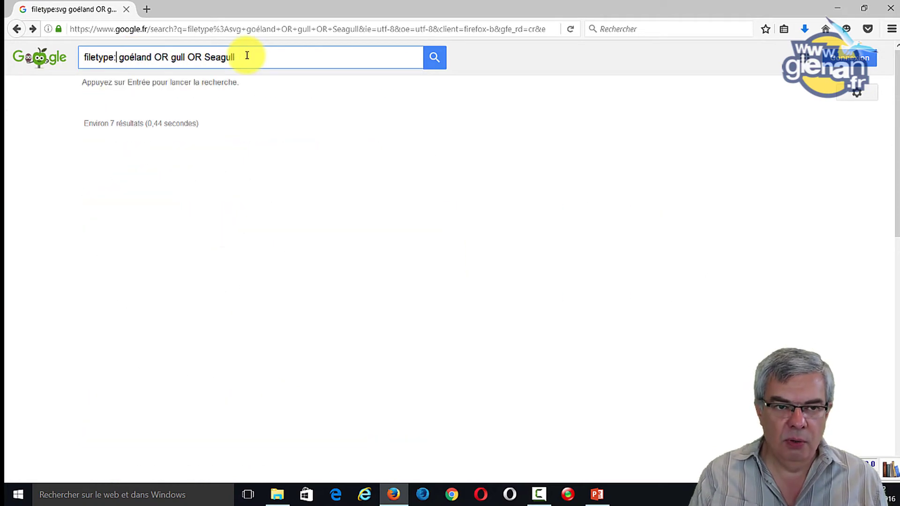
type("emf")
key("Return")
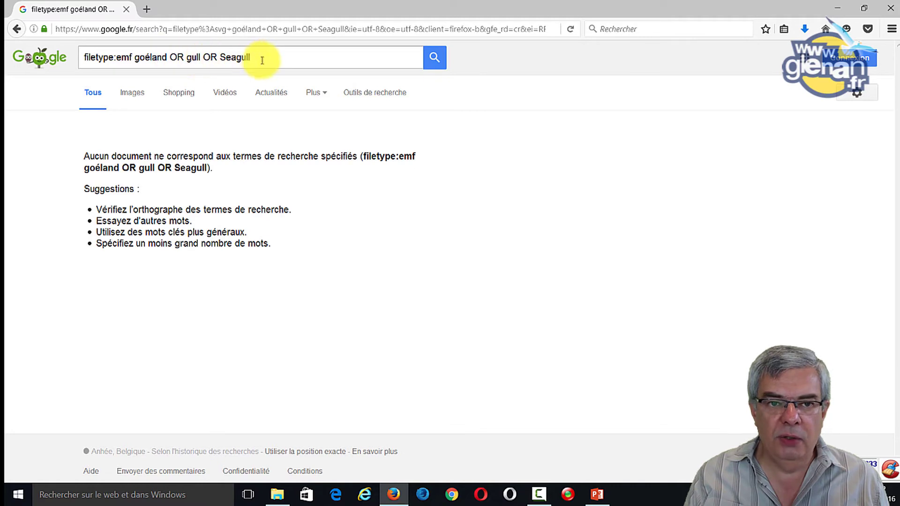
Search Google for "filetype:wmf goéland OR gull OR Seagull", and return to the SVG search results.
left_click(121, 57)
key("BackSpace")
type("w")
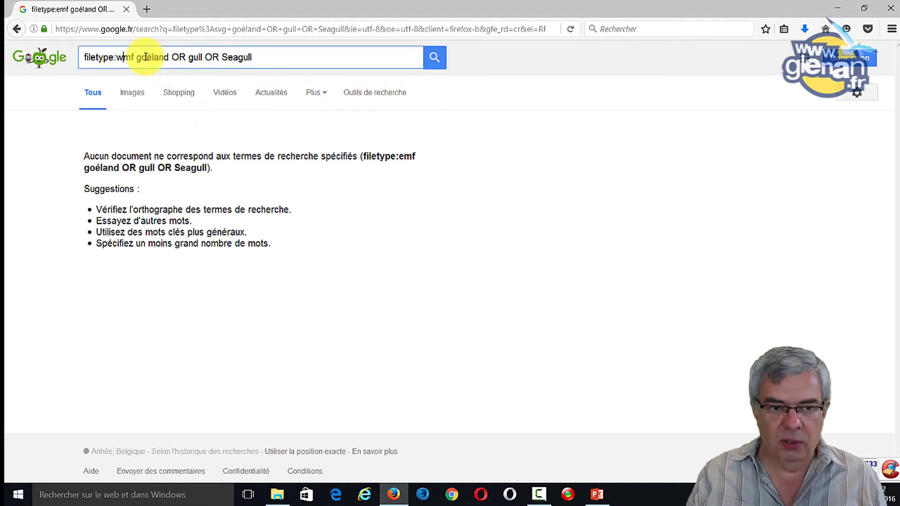
key("Return")
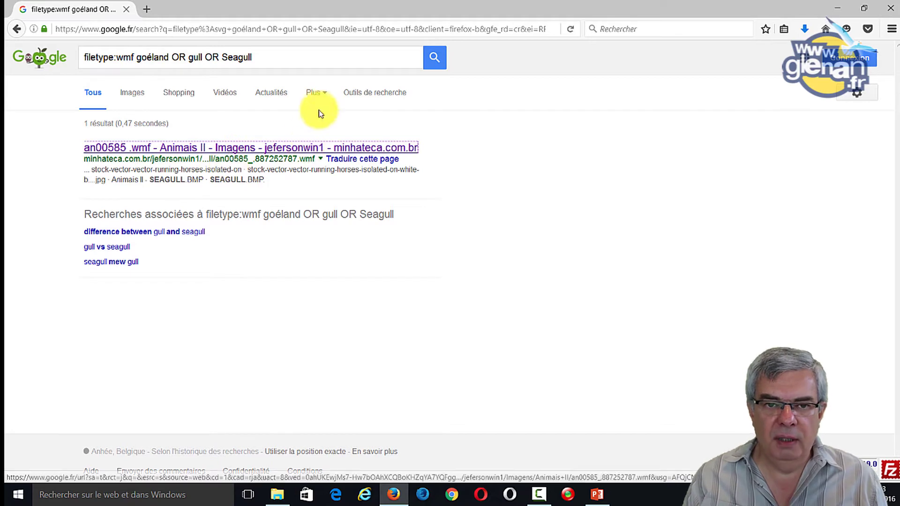
left_click(13, 30)
left_click(13, 29)
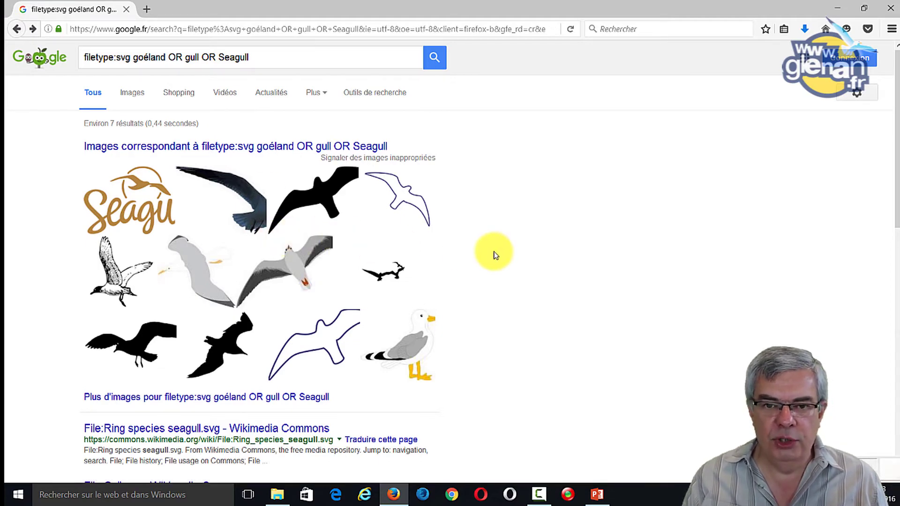
Search Google for "filetype:ai goéland OR gull OR Seagull" and open the seagull/chayka_01.ai result on GitHub.
left_click(130, 57)
key("BackSpace")
key("BackSpace")
key("BackSpace")
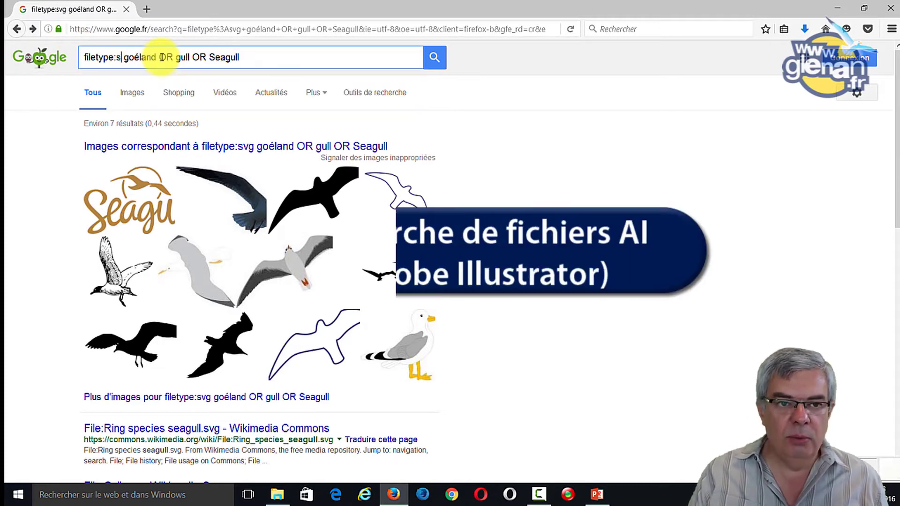
type("ai")
key("Return")
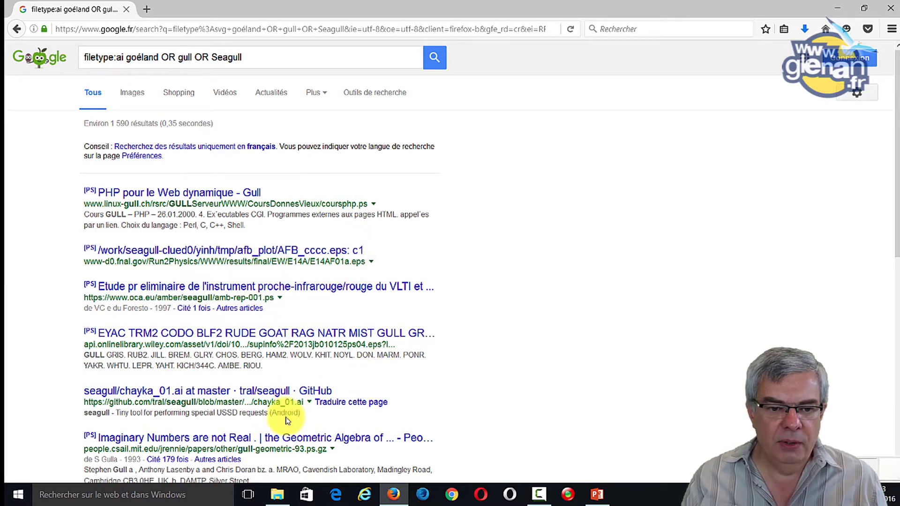
left_click(261, 395)
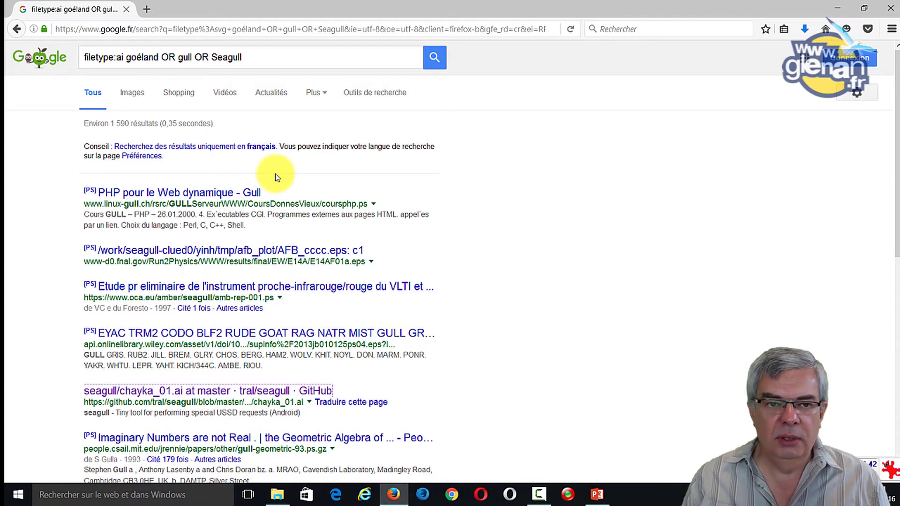
Minimize Firefox and look through the Graphisme - Photo category of the LiberKey menu, collapsing Editeur d'icône.
left_click(838, 7)
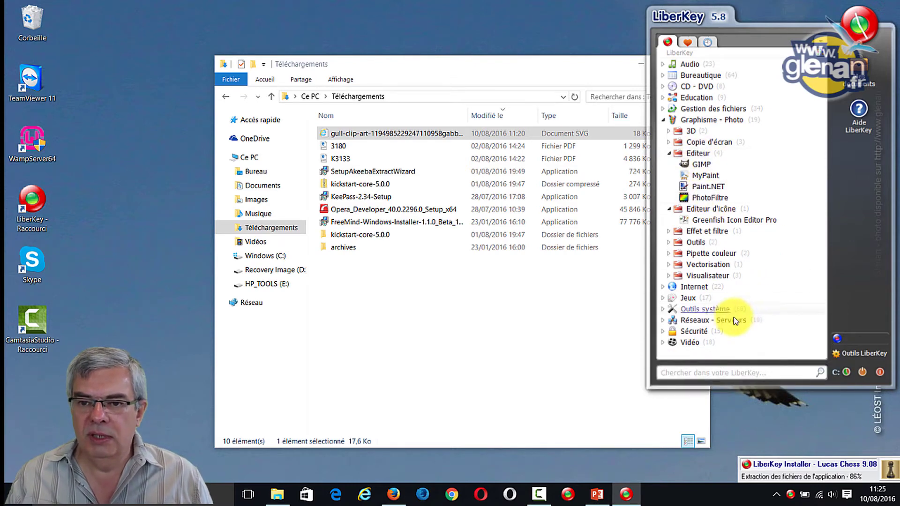
left_click(673, 119)
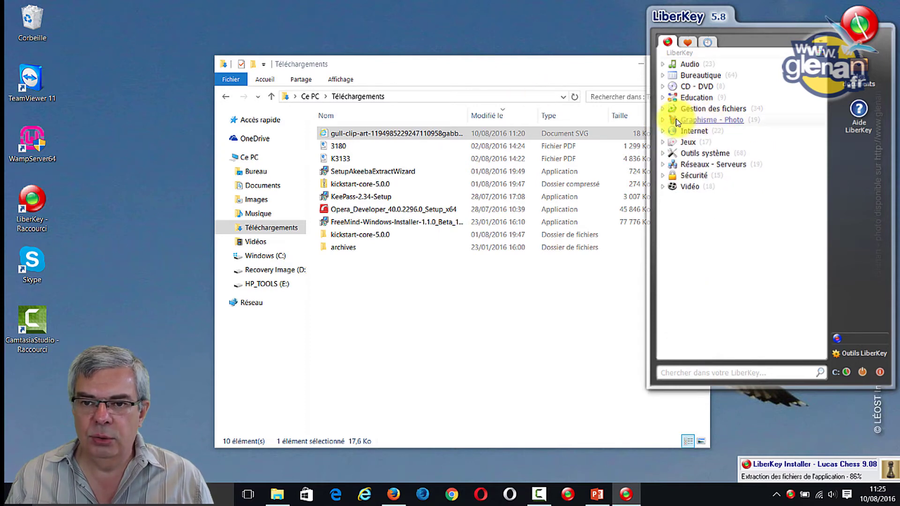
left_click(663, 120)
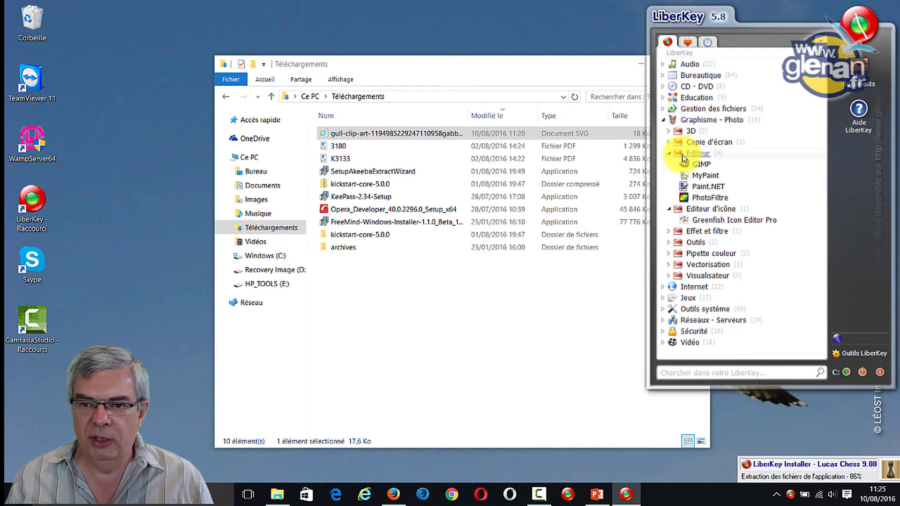
left_click(667, 209)
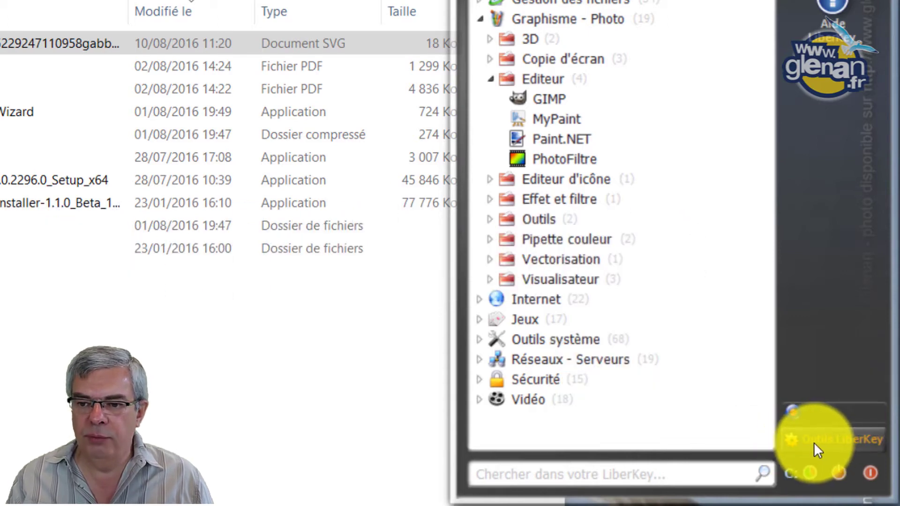
Access the online catalogue of portable applications from the LiberKey application management tools.
left_click(813, 442)
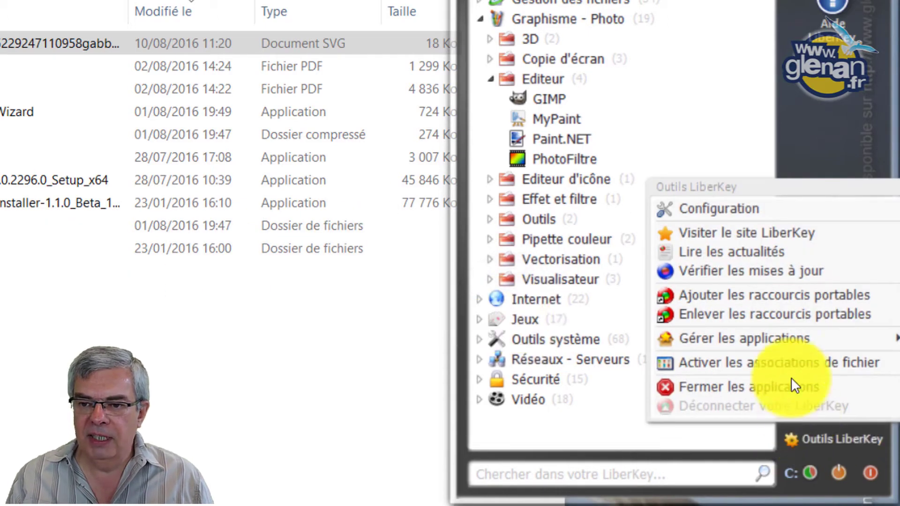
mouse_move(772, 329)
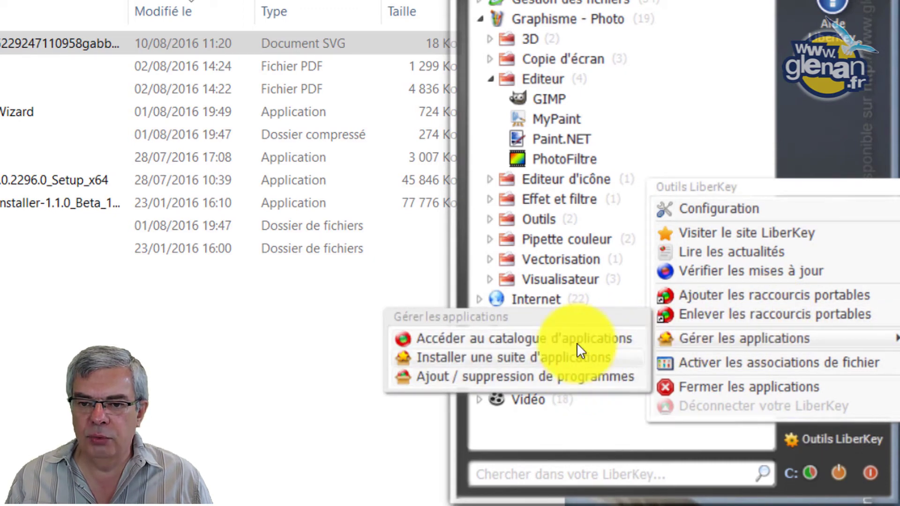
mouse_move(583, 336)
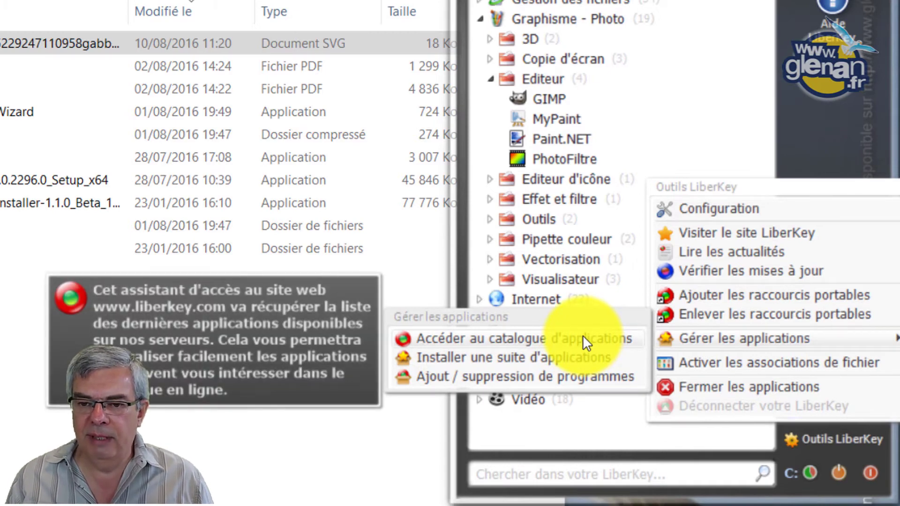
left_click(325, 228)
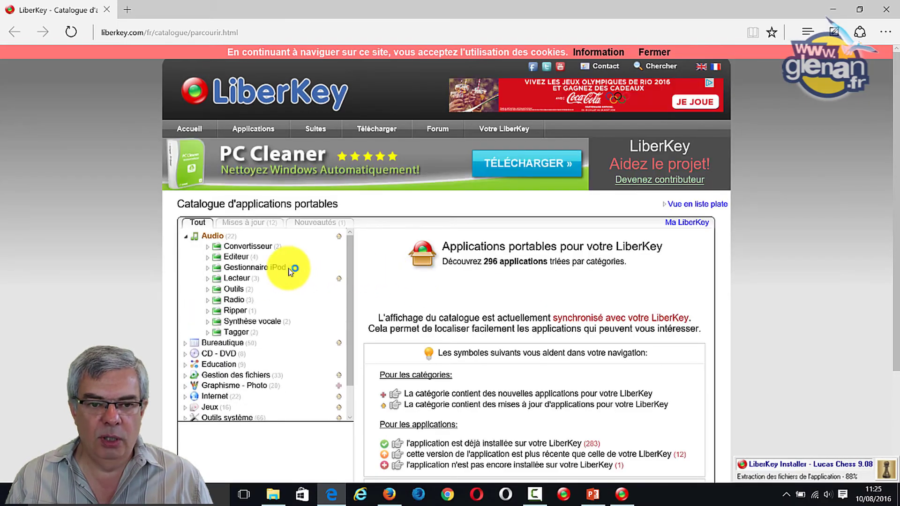
Collapse the Audio category in the LiberKey catalogue and expand Graphisme - Photo and its Editeur subcategory.
left_click(185, 236)
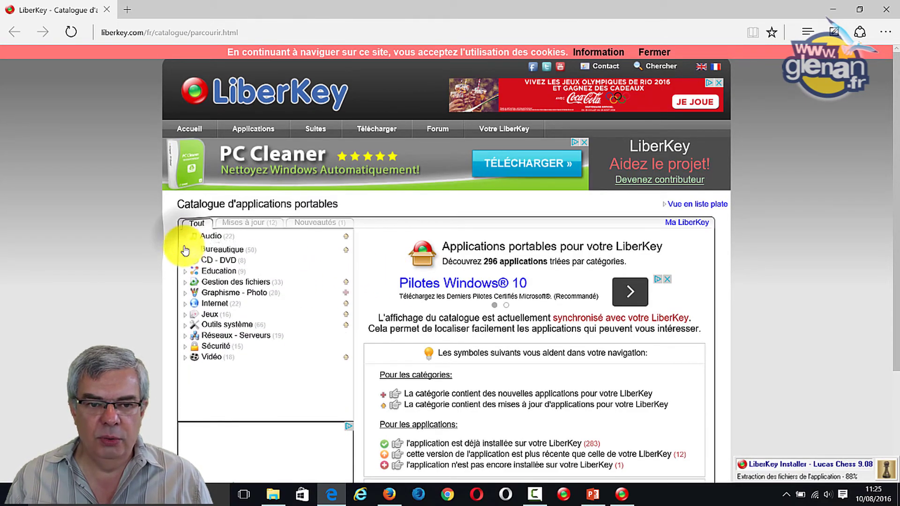
left_click(187, 288)
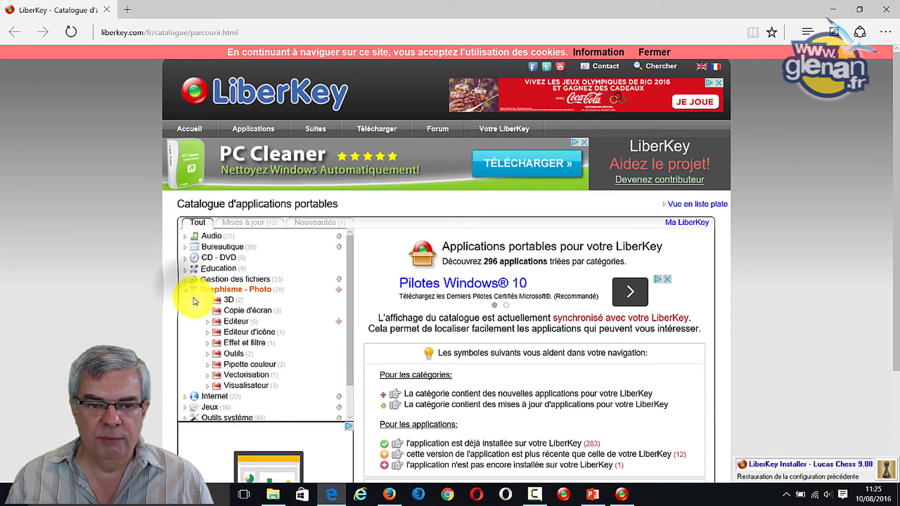
left_click(208, 324)
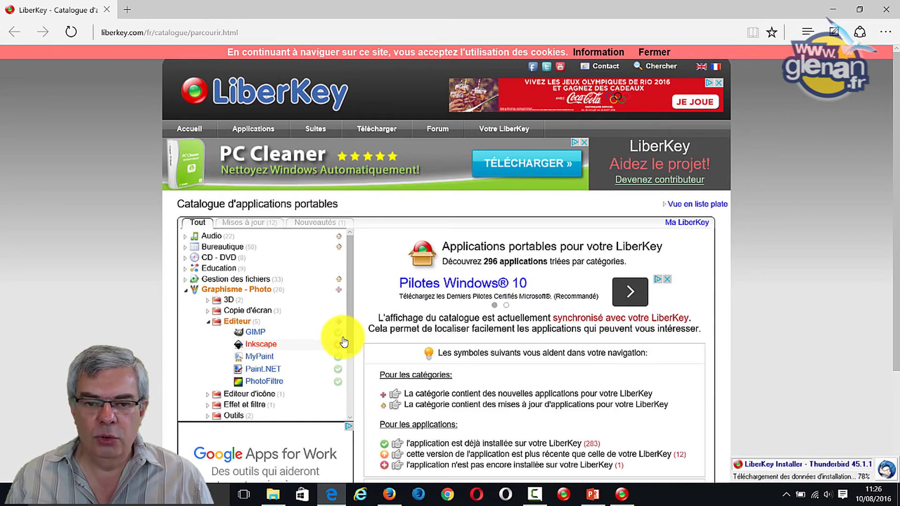
Display the Inkscape 0.91 page and request its installation on the LiberKey, allowing Edge to open LiberKey Menu.
left_click(344, 342)
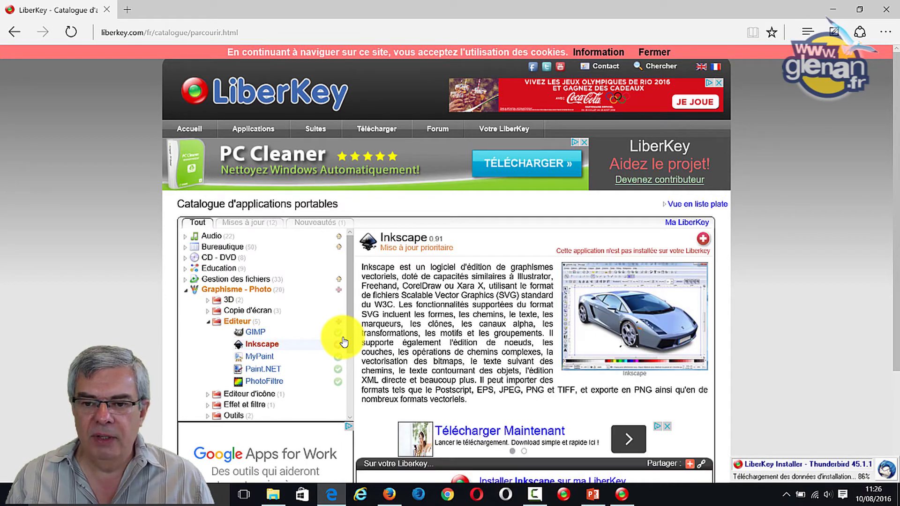
scroll(343, 342, "down", 3)
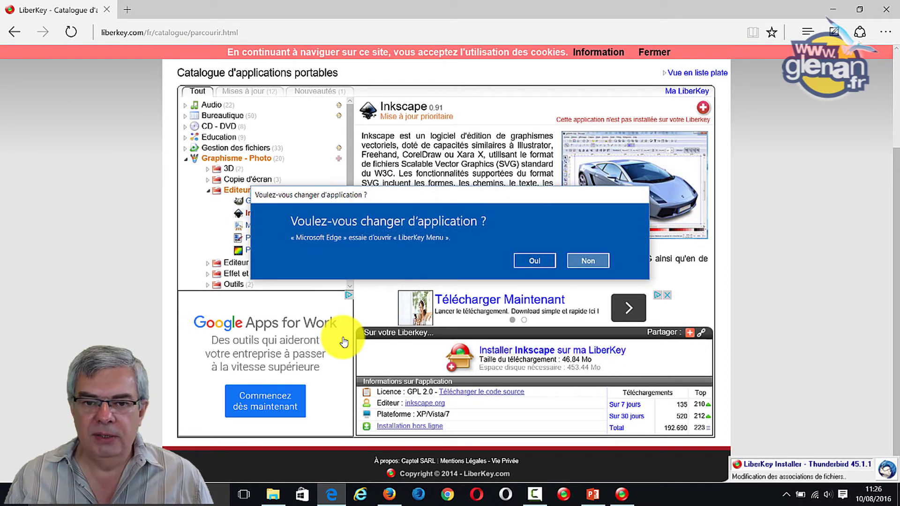
key("Return")
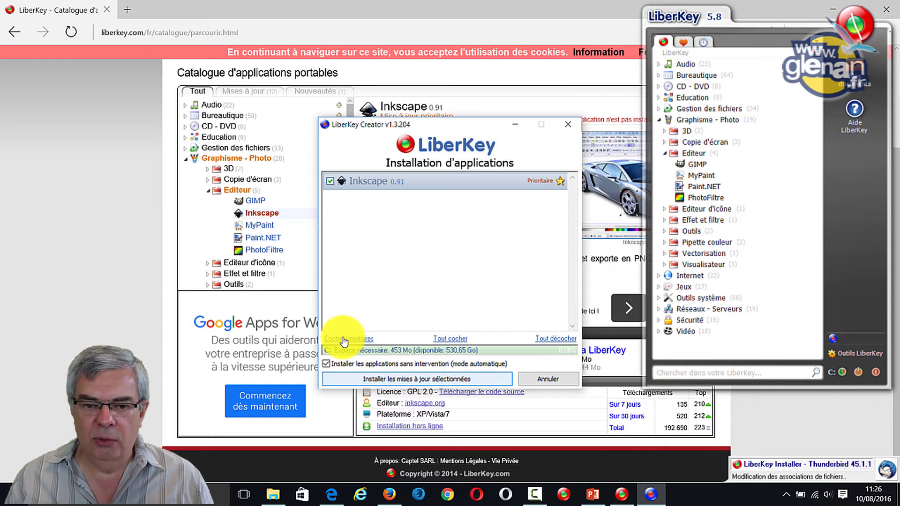
Install the selected Inkscape 0.91 application on the LiberKey and close Edge with all its tabs.
key("Return")
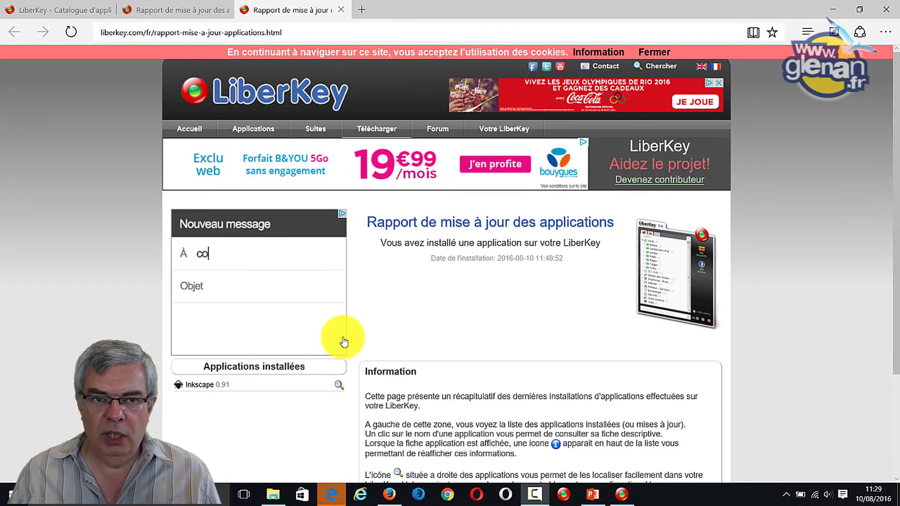
key("alt+F4")
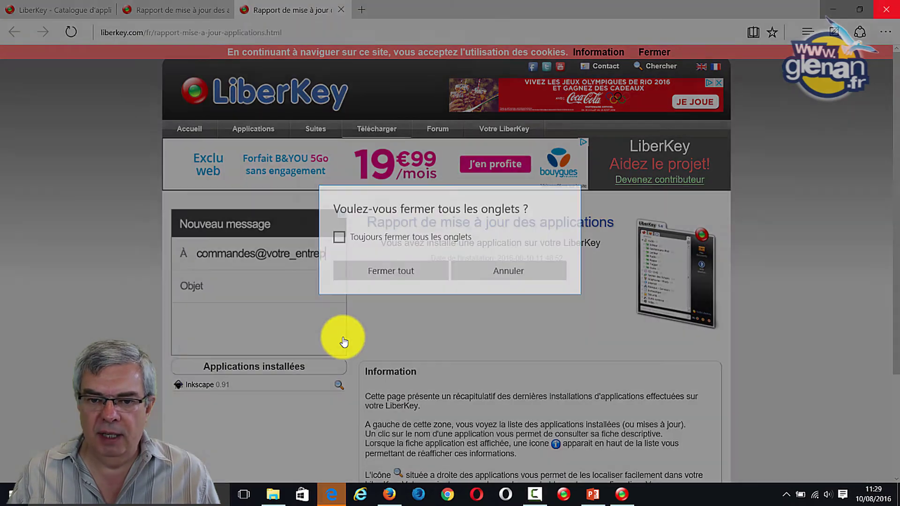
key("Return")
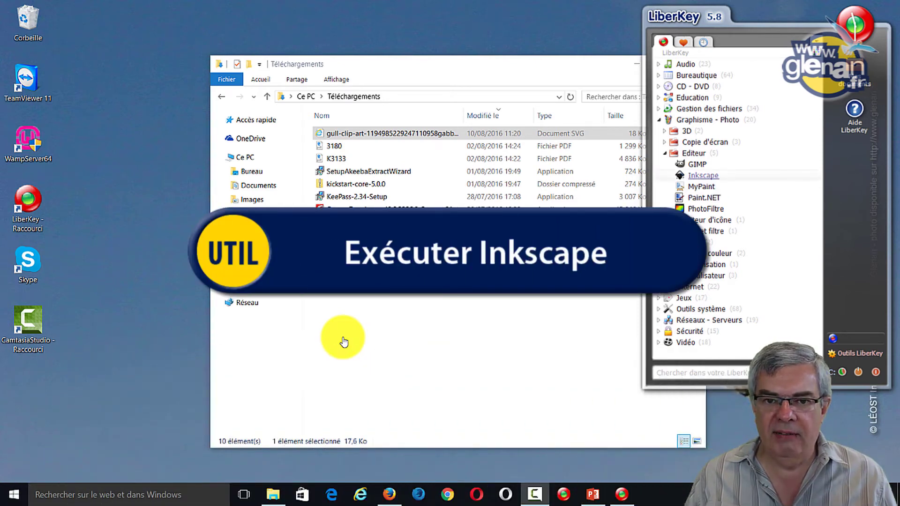
Launch Inkscape from the LiberKey menu and accept its licence terms.
left_click(705, 175)
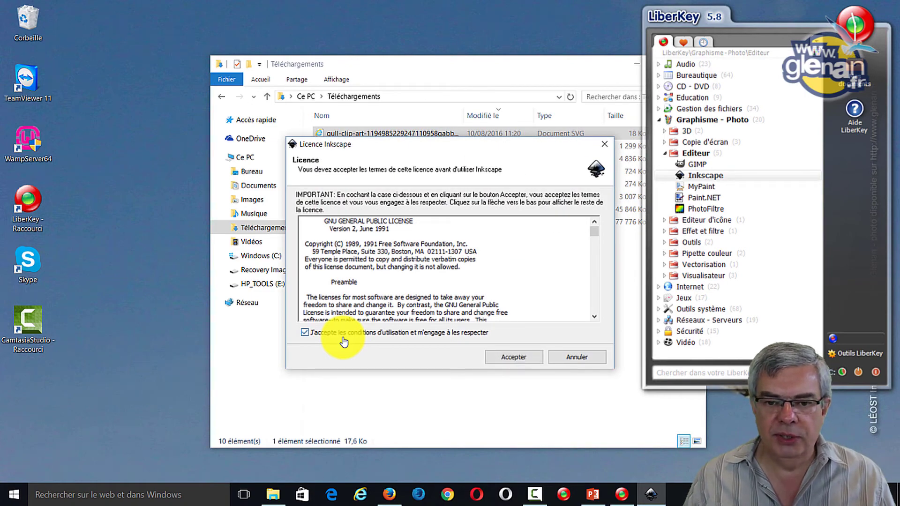
key("Tab")
key("space")
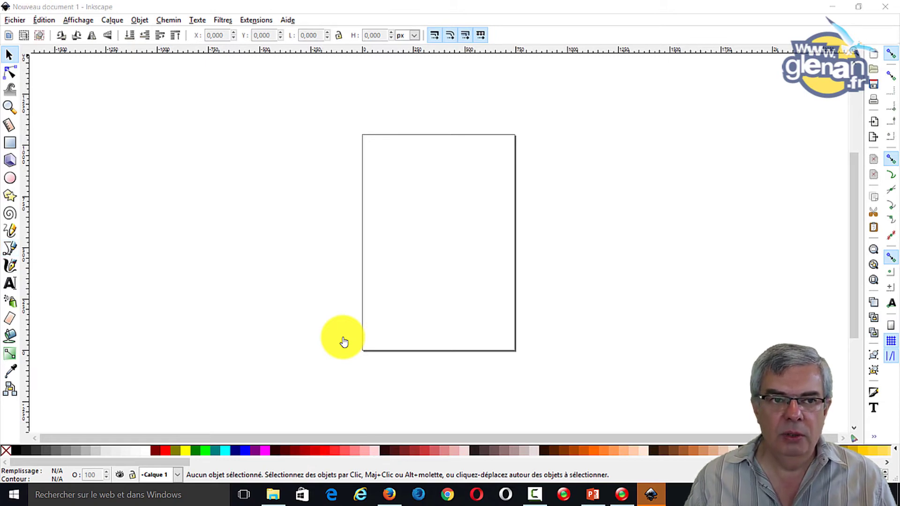
Open the gull-clip-art SVG file from the Téléchargements folder in Inkscape.
key("alt+f")
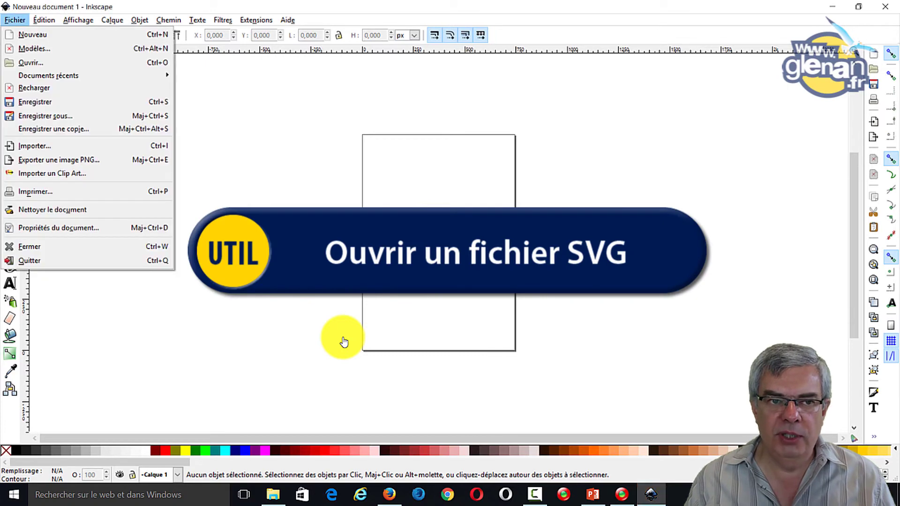
key("o")
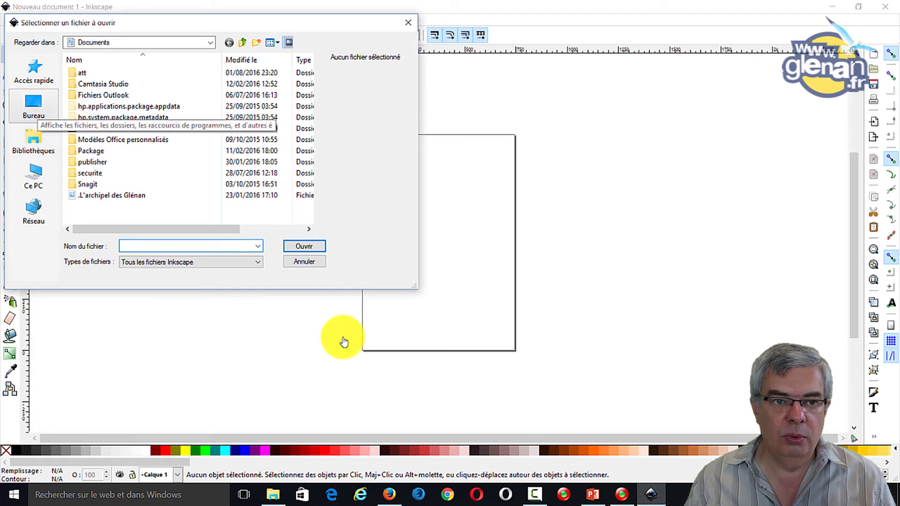
left_click(34, 70)
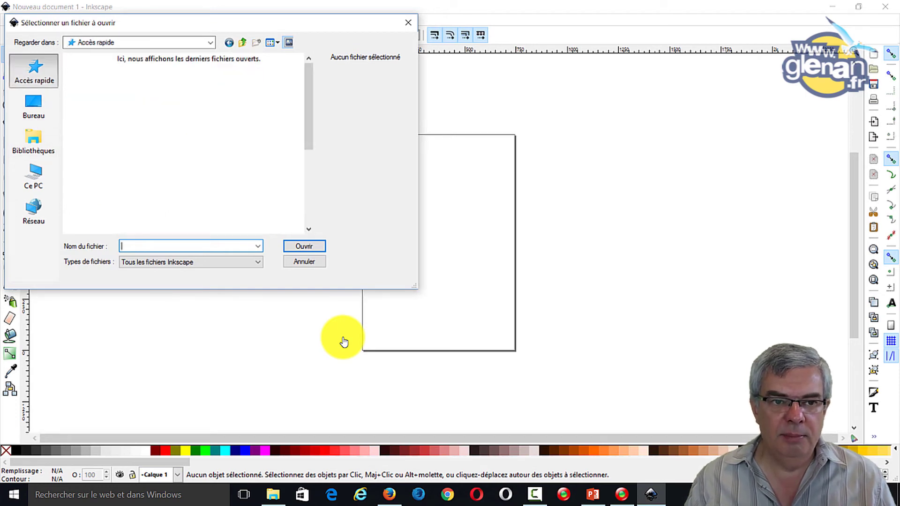
double_click(122, 109)
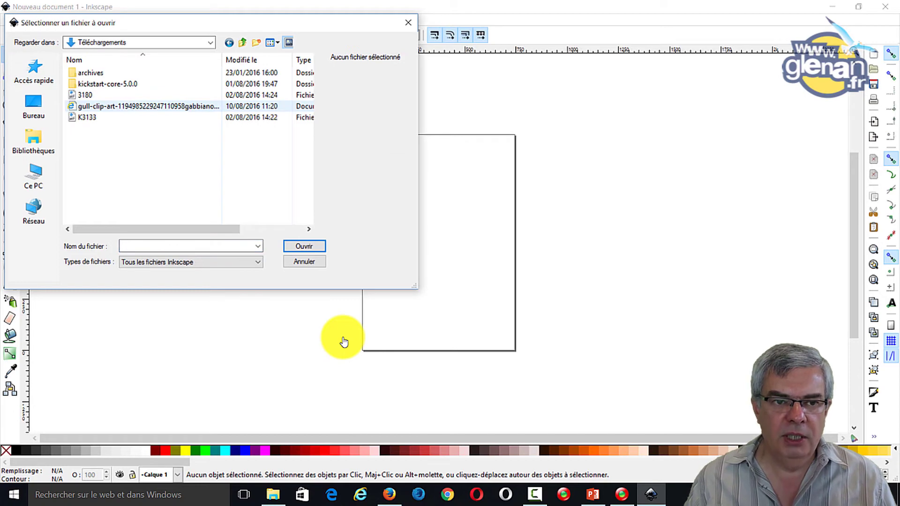
double_click(123, 107)
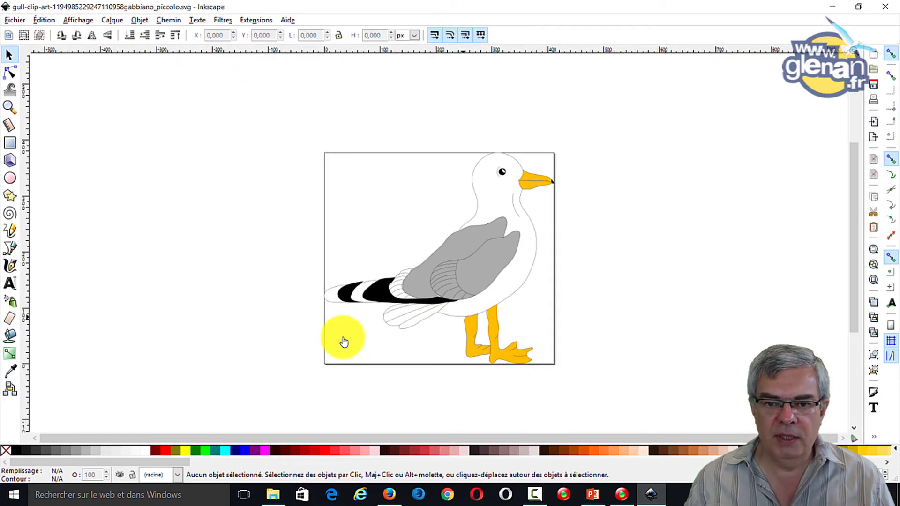
Try moving a small detail line of the gull's front foot outside the page, and undo the move.
key("Tab")
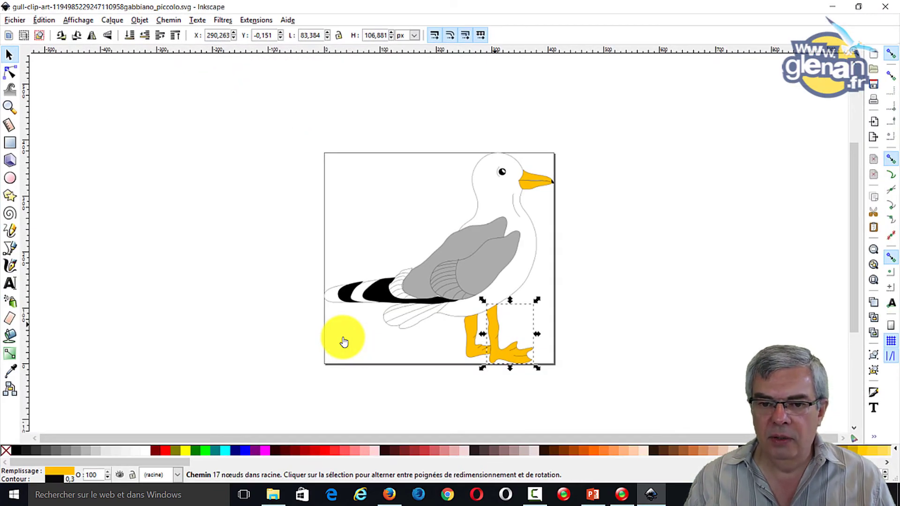
key("Tab")
key("Tab")
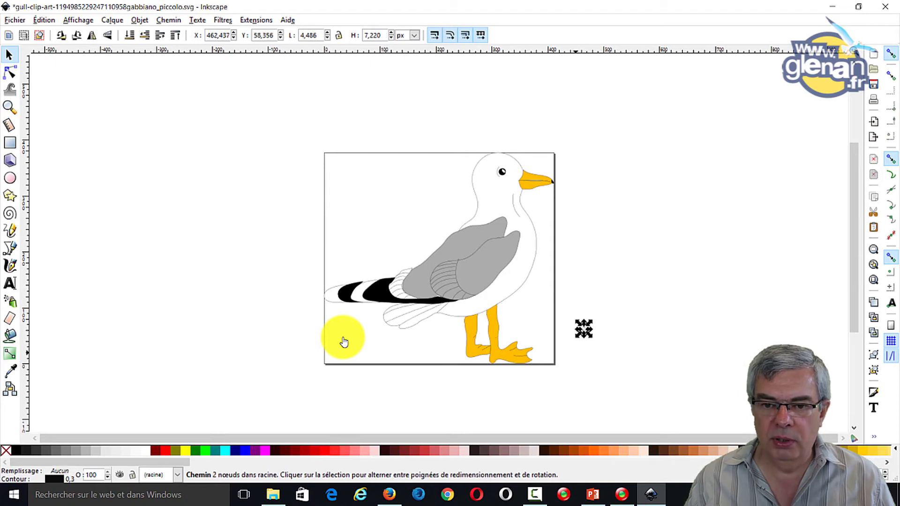
key("ctrl+z")
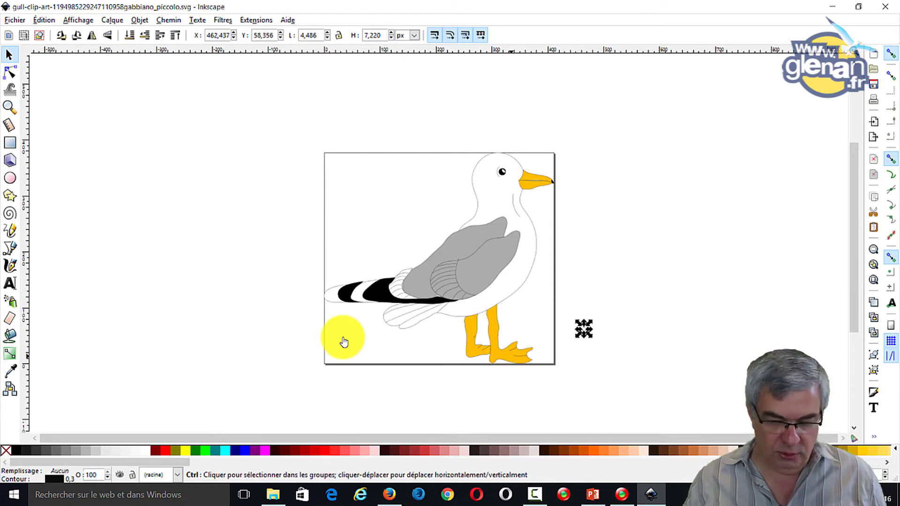
Try moving the gull's front leg to about X 381, Y 5 px, and undo the move.
left_click(505, 358)
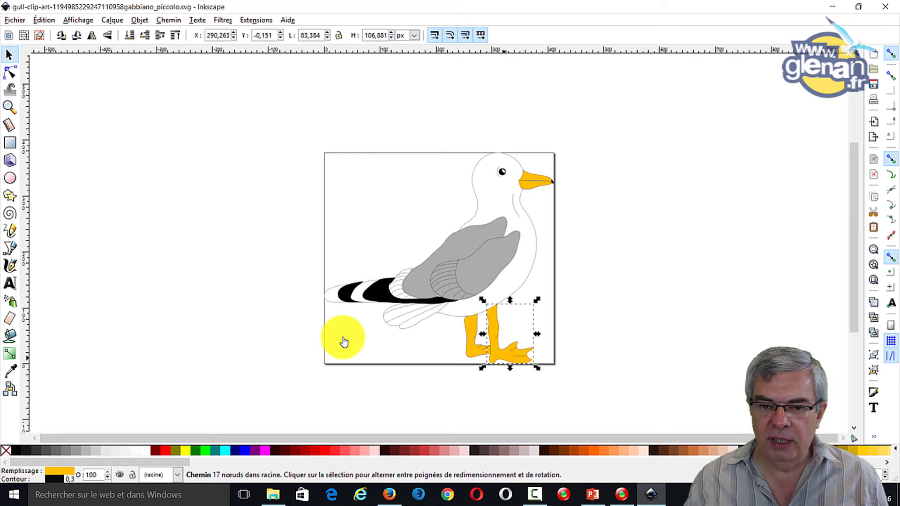
left_click_drag(505, 359, 556, 356)
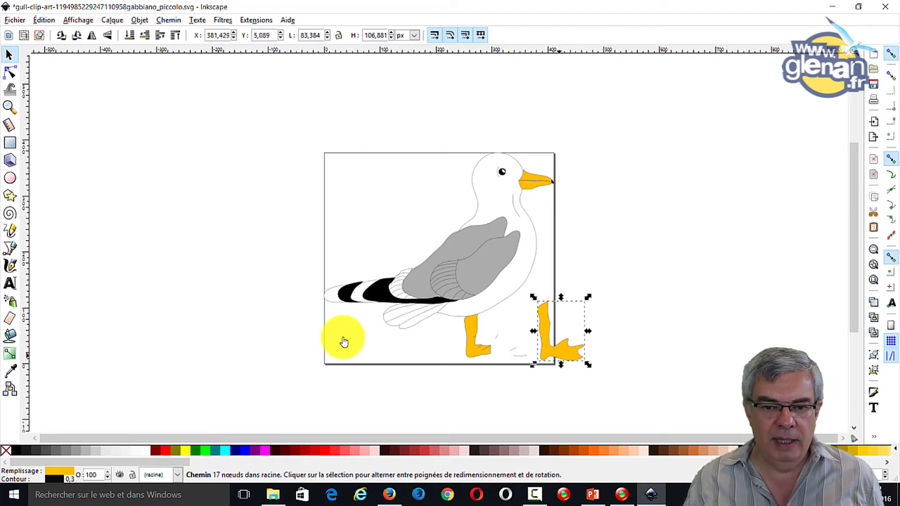
key("ctrl+s")
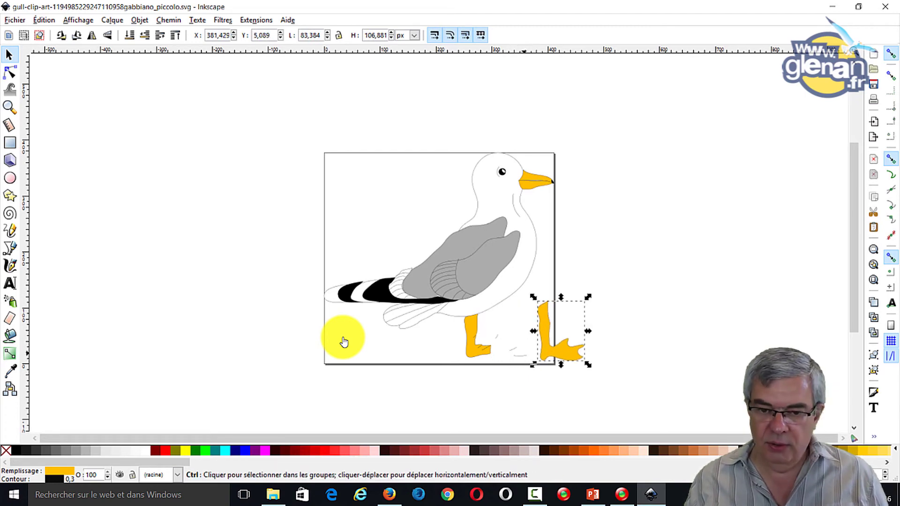
key("ctrl+z")
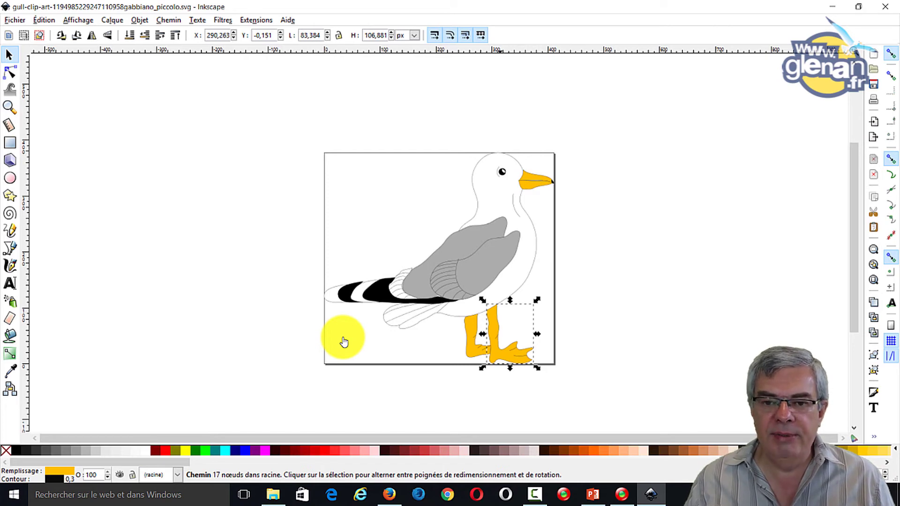
Try reshaping the grey wing by moving a node on its upper edge to about X 228, Y 265 px, and undo it.
key("Tab")
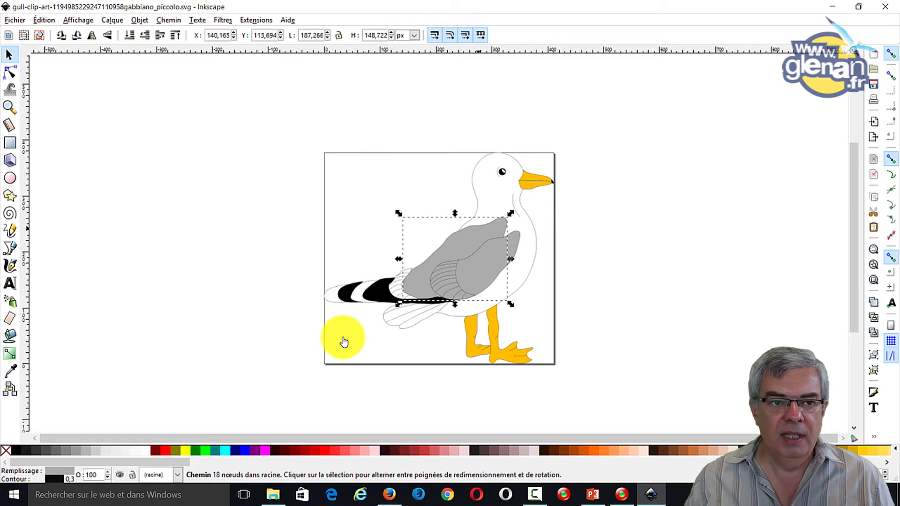
key("n")
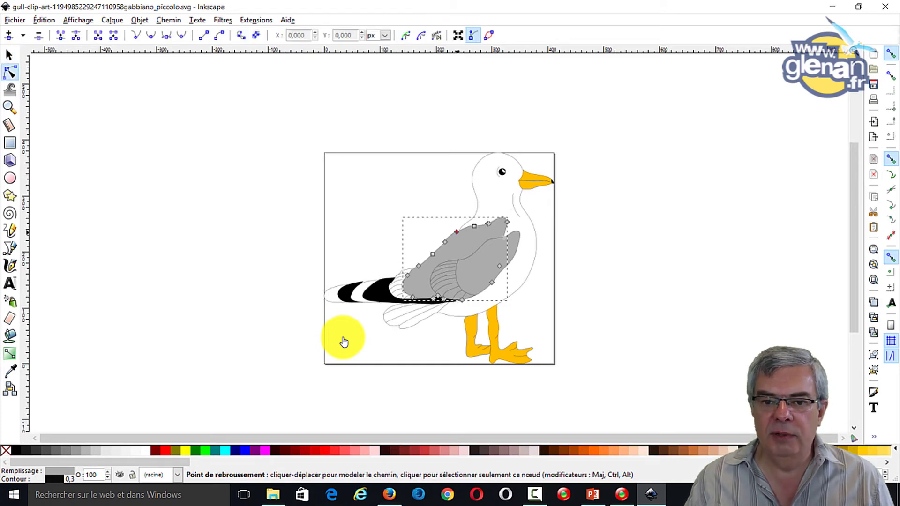
left_click_drag(457, 231, 451, 216)
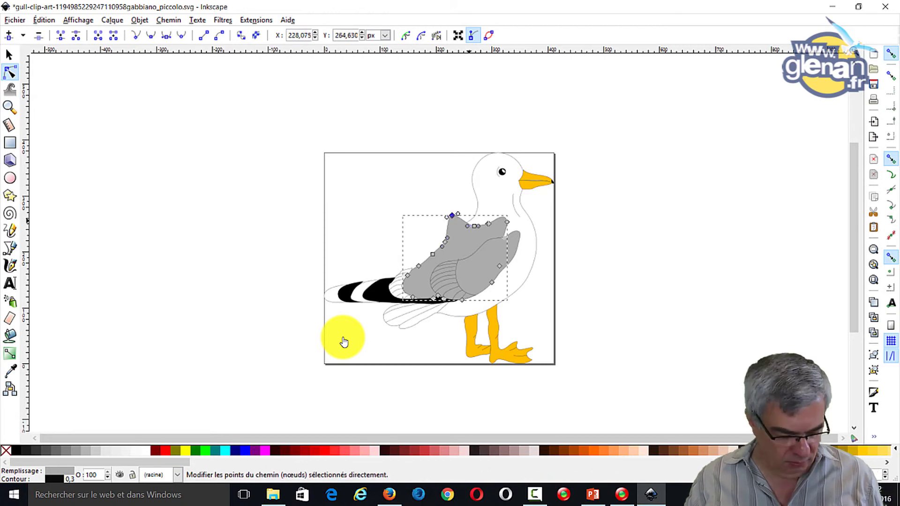
key("ctrl+z")
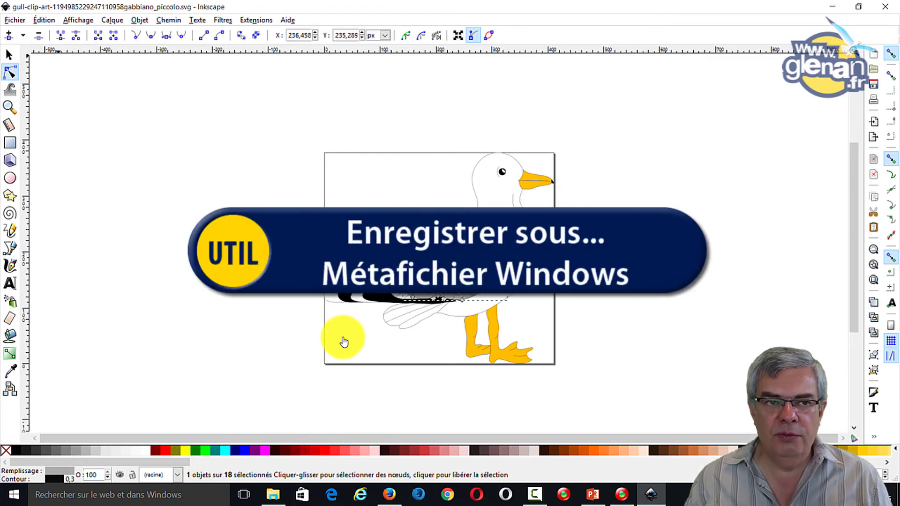
Start saving the drawing under a new name with the file type Métafichier amélioré (*.emf).
key("alt+f")
key("Down")
key("Down")
key("Down")
key("Down")
key("Down")
key("Down")
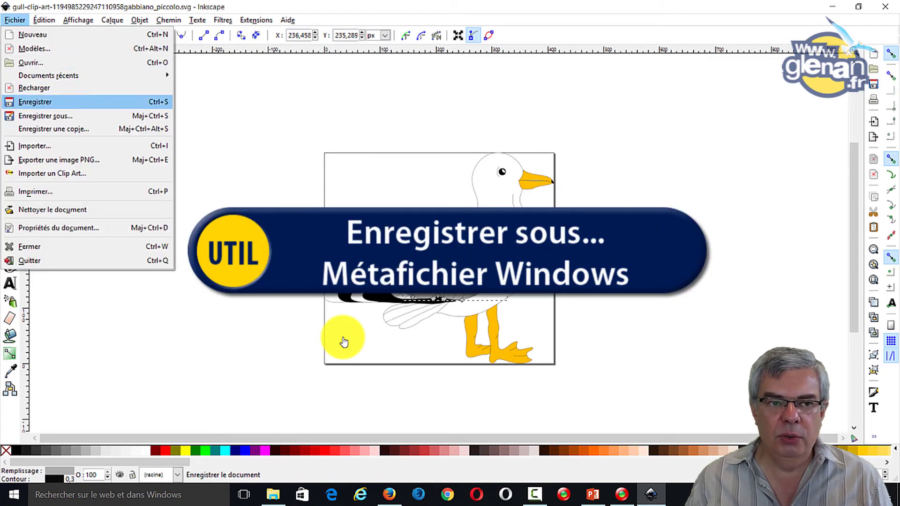
key("Down")
key("Return")
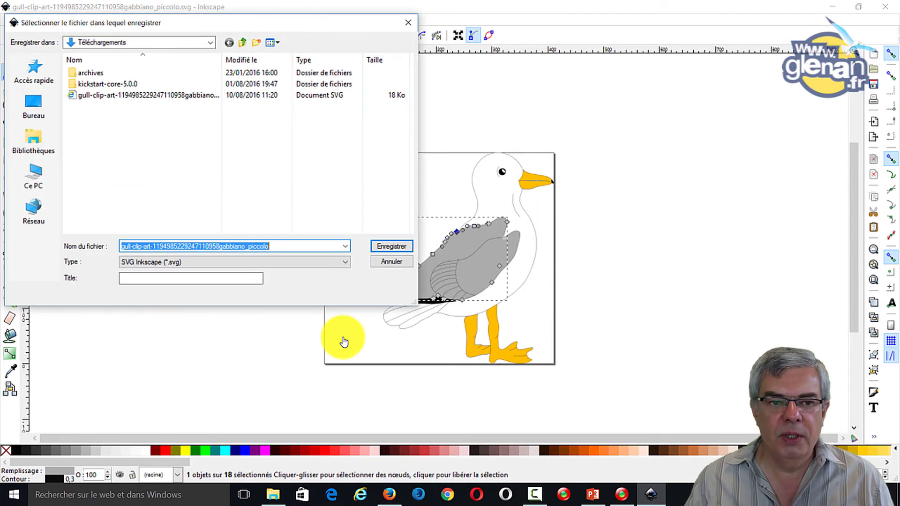
key("Tab")
key("alt+Down")
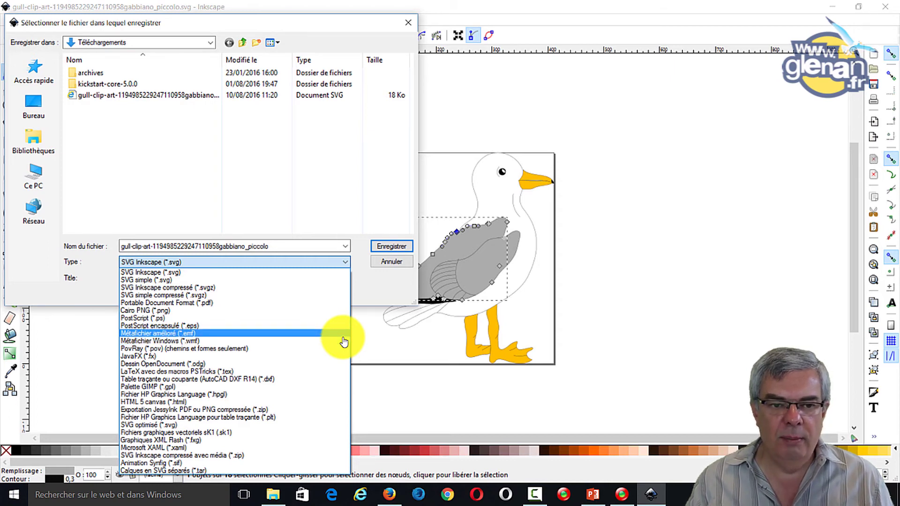
left_click(343, 337)
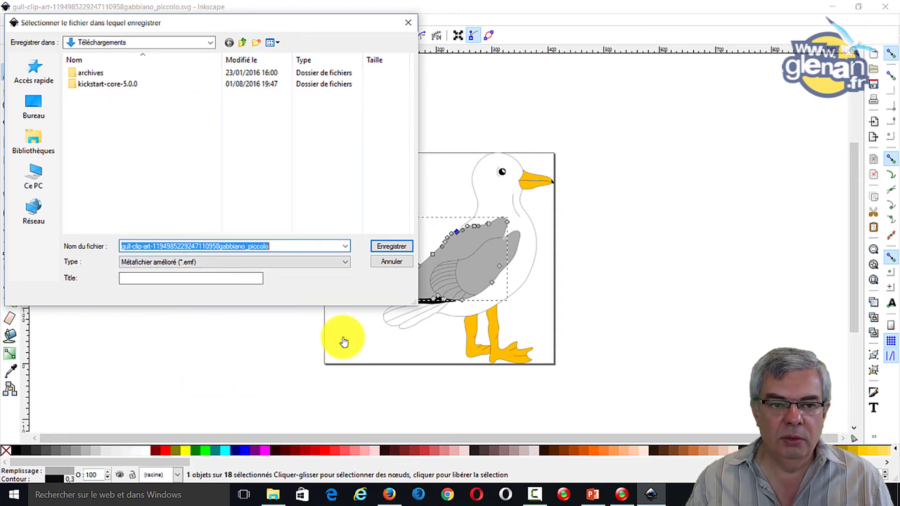
Name the file gull and save it in the Images library, accepting the default EMF output options.
left_click(143, 246)
left_click_drag(133, 246, 270, 246)
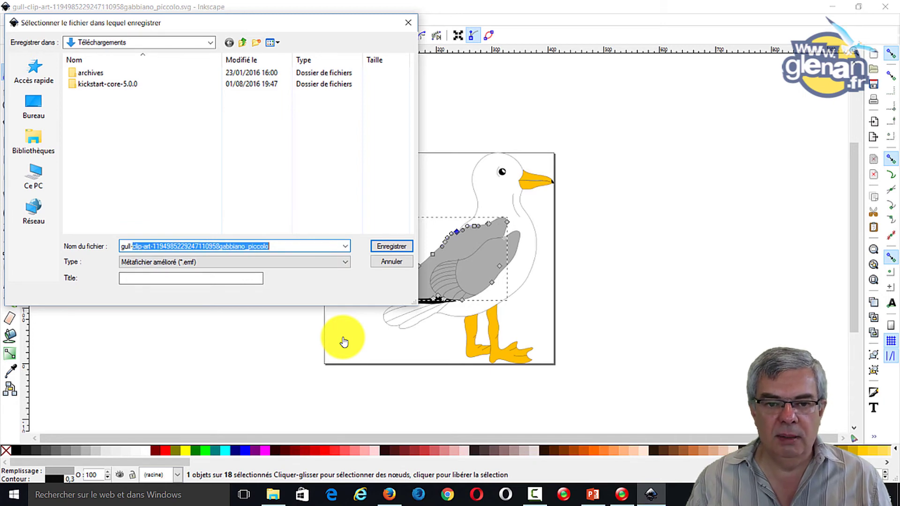
key("BackSpace")
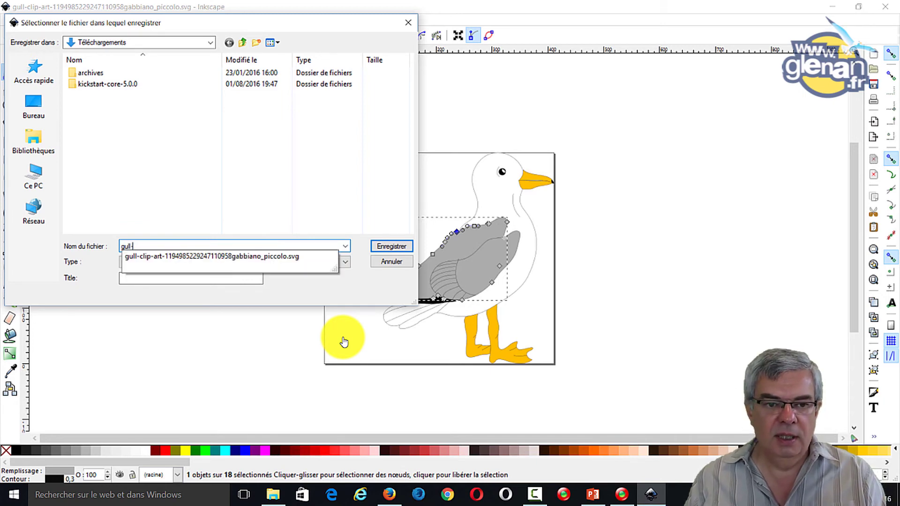
key("BackSpace")
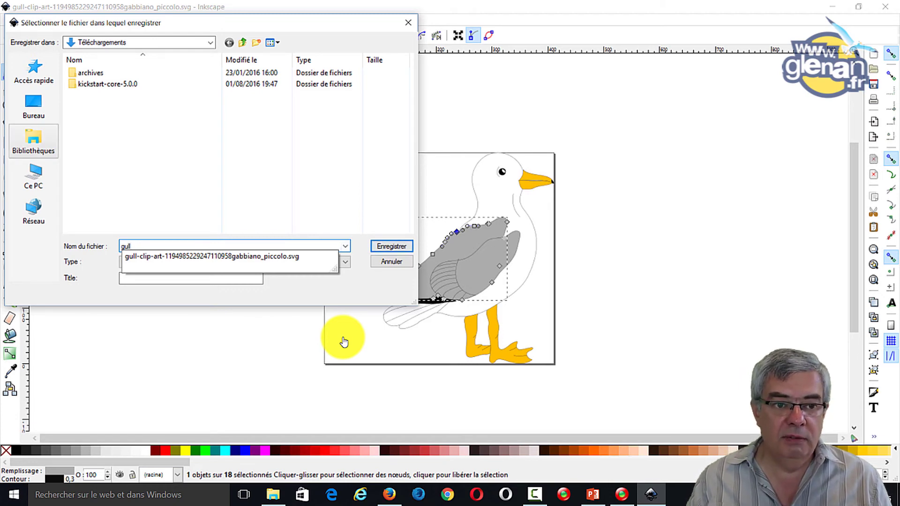
left_click(33, 141)
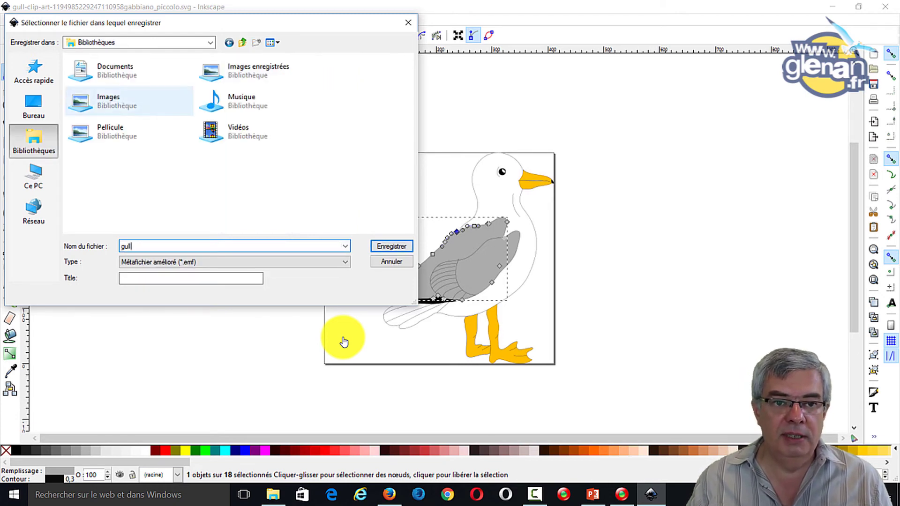
double_click(99, 101)
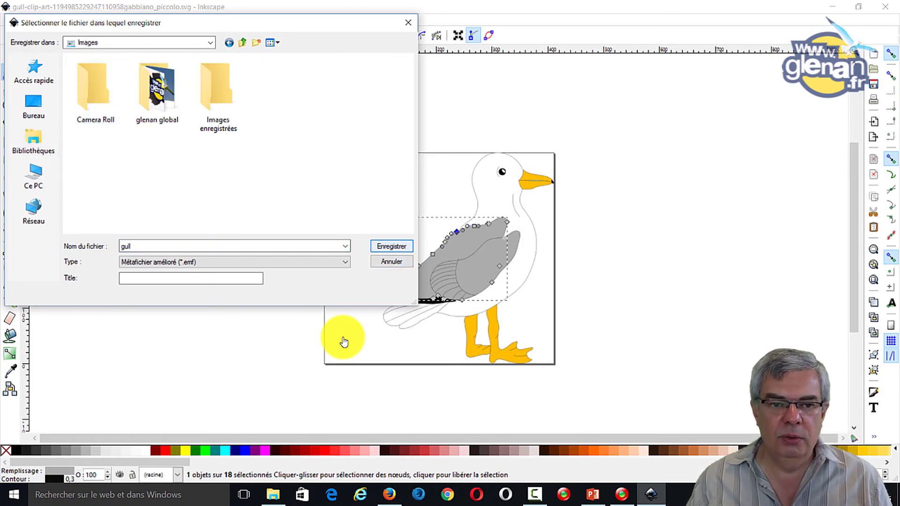
left_click(392, 246)
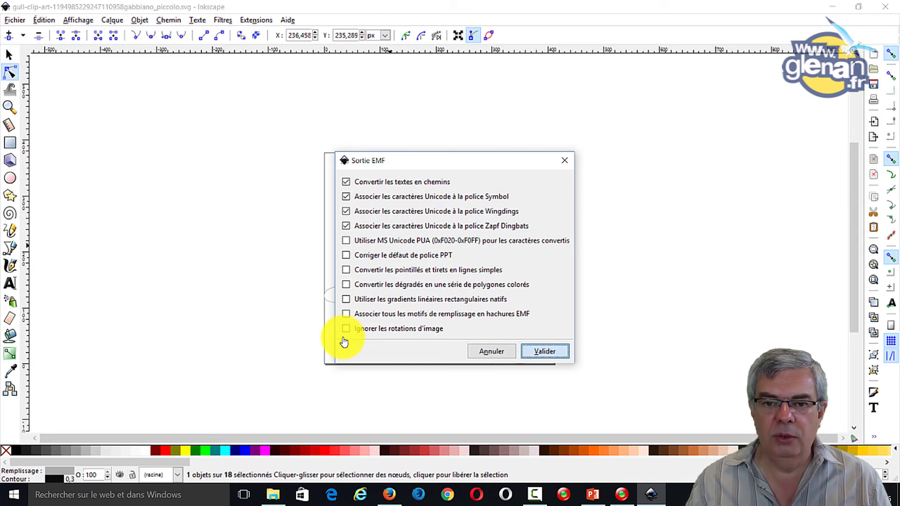
key("Return")
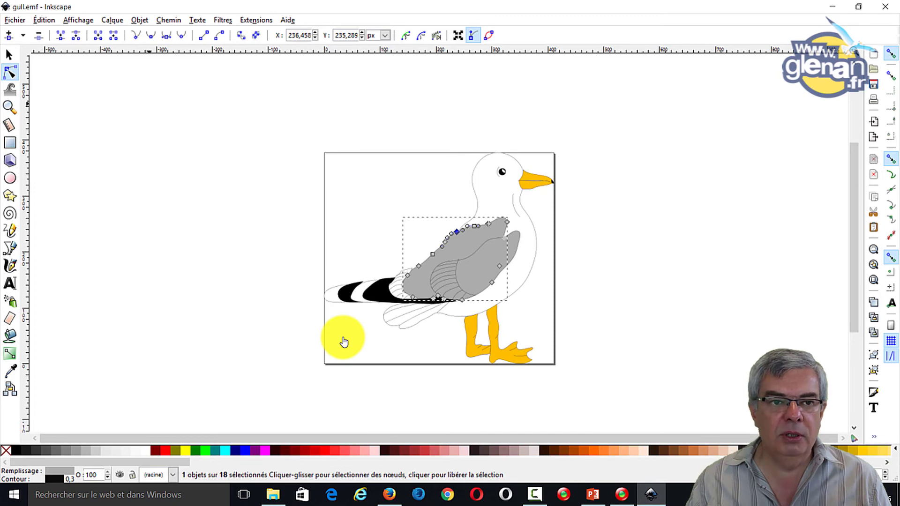
Start saving the drawing under a new name with the file type Métafichier Windows (*.wmf).
key("alt+f")
key("Down")
key("Down")
key("Down")
key("Down")
key("Down")
key("Down")
key("Down")
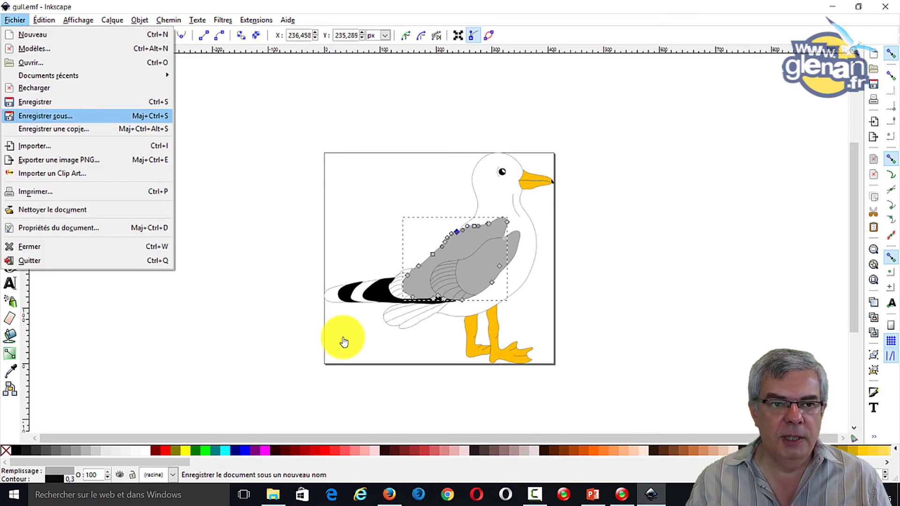
key("Return")
key("Tab")
key("alt+Down")
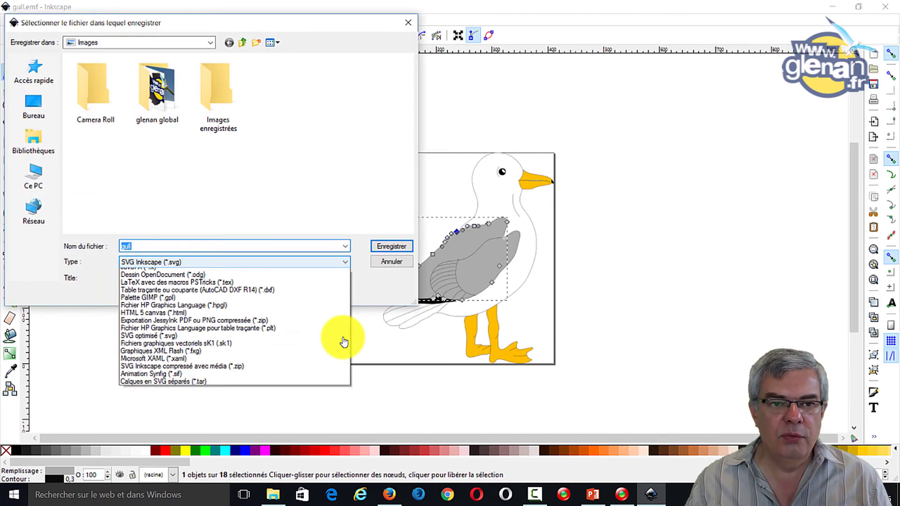
key("Down")
key("Down")
key("Down")
key("Down")
key("Down")
key("Down")
key("Down")
key("Down")
key("Down")
key("Down")
key("Down")
key("Down")
key("Down")
key("Down")
key("Down")
key("Up")
key("Up")
key("Up")
key("Up")
key("Up")
key("Up")
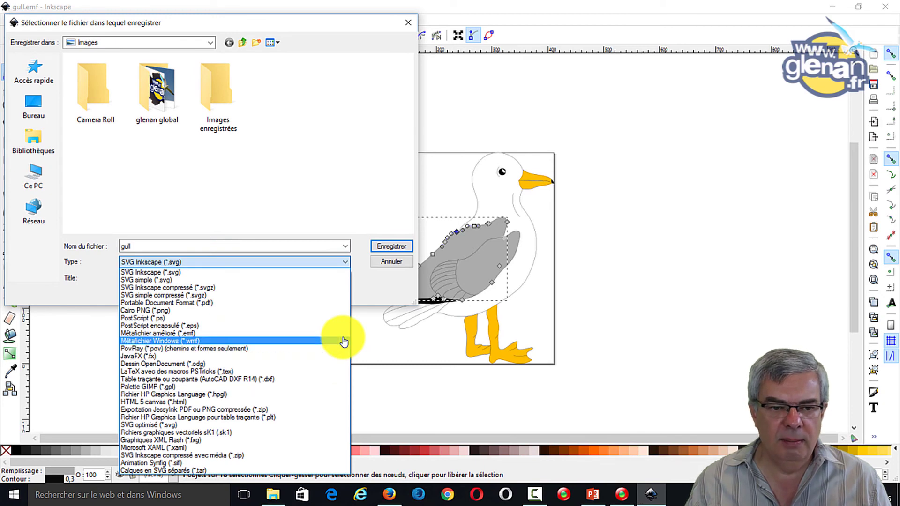
key("Return")
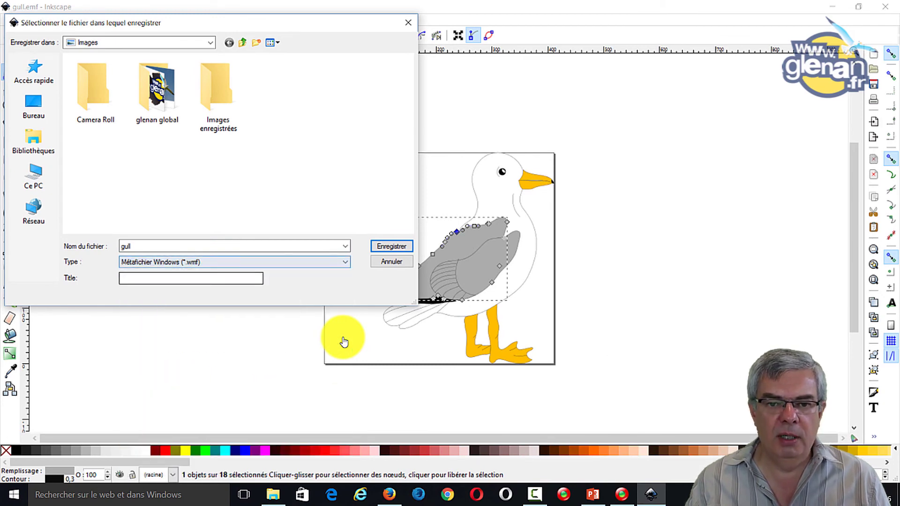
Save the file as gull in Images with the default WMF output options, and close the document without saving it as SVG.
key("Return")
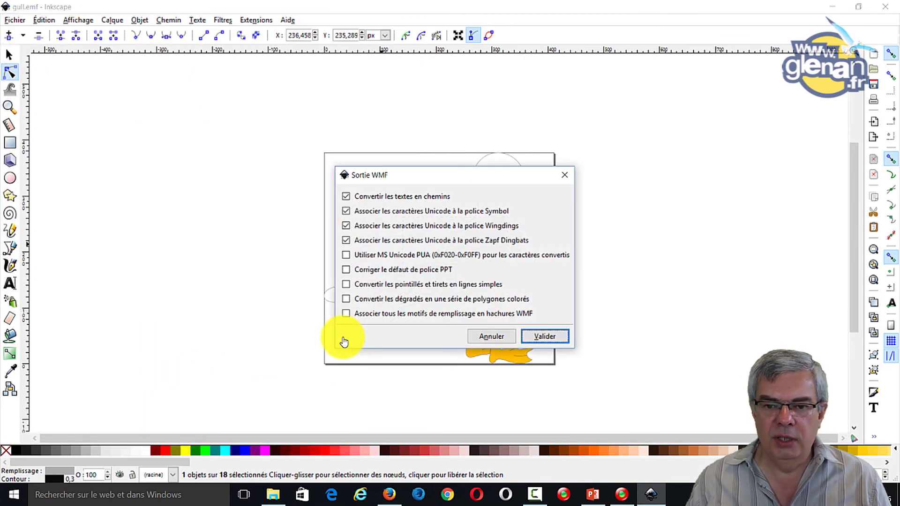
key("Return")
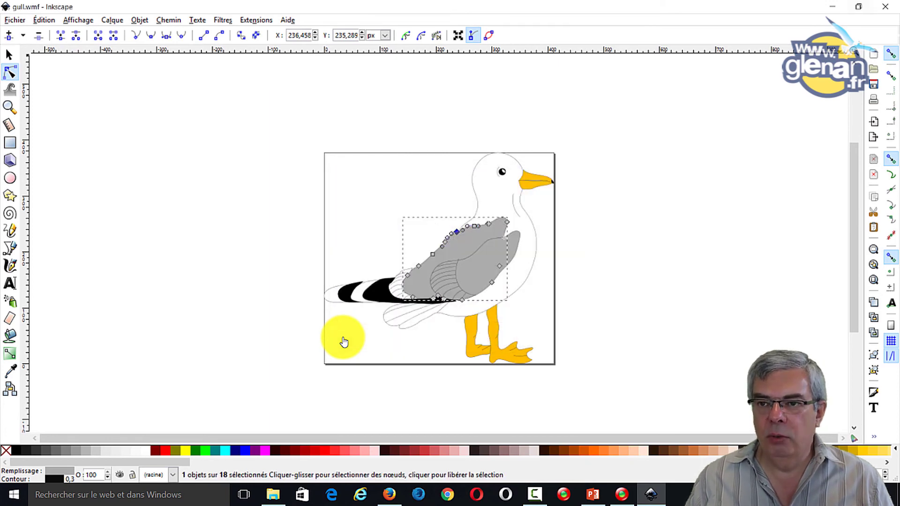
key("ctrl+w")
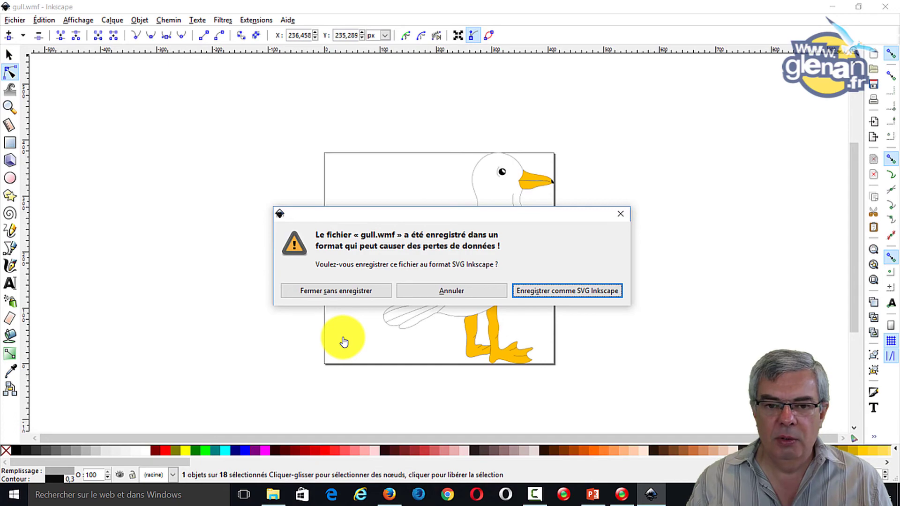
key("alt+s")
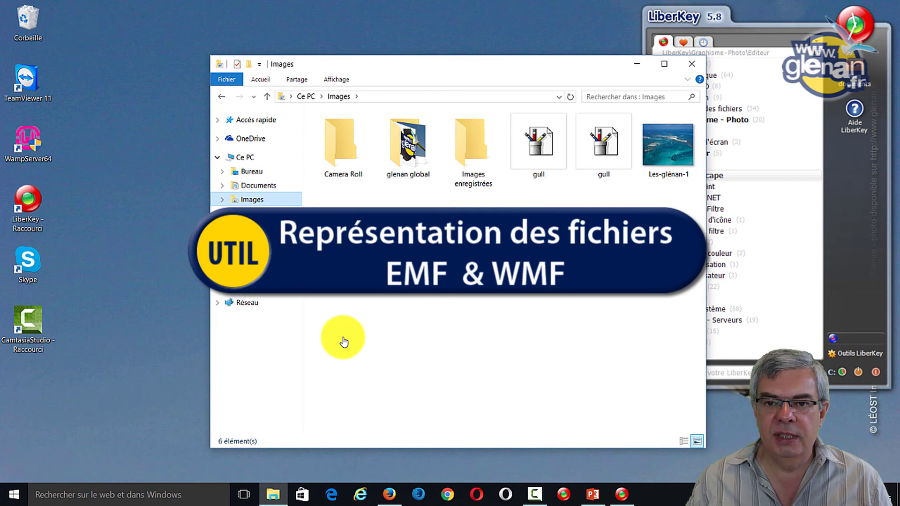
Examine the type and size of the two gull files in the Images folder and the original gull SVG in Téléchargements.
left_click(538, 146)
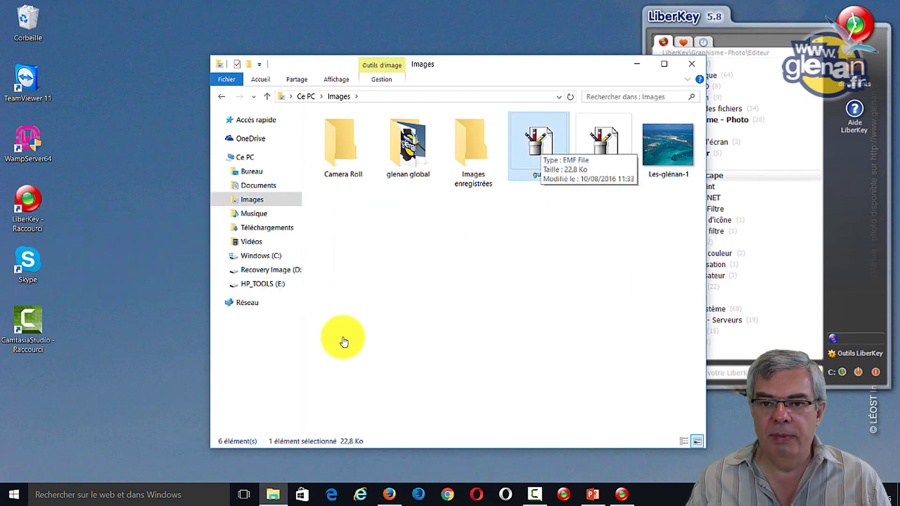
mouse_move(609, 142)
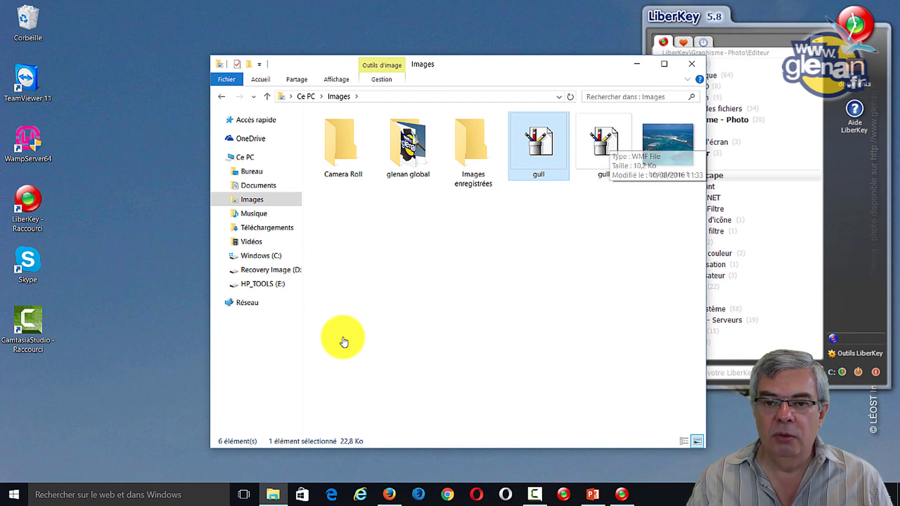
mouse_move(553, 145)
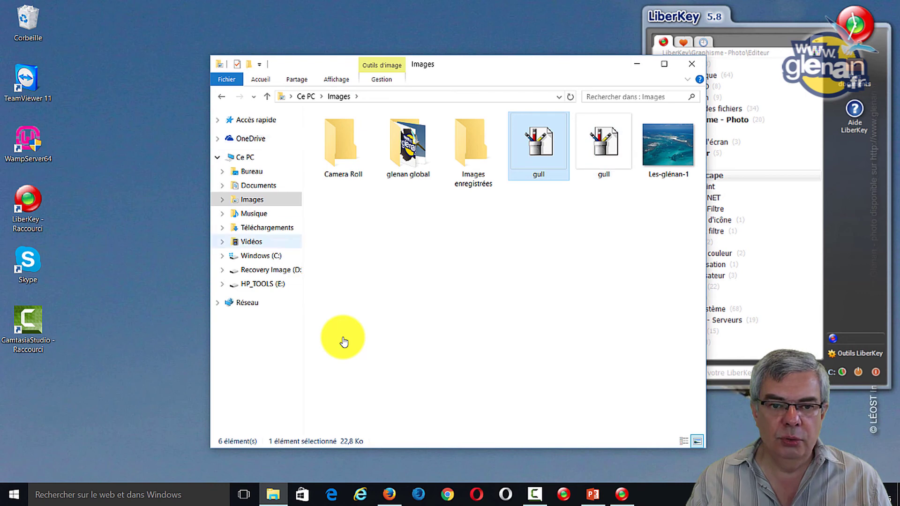
left_click(267, 228)
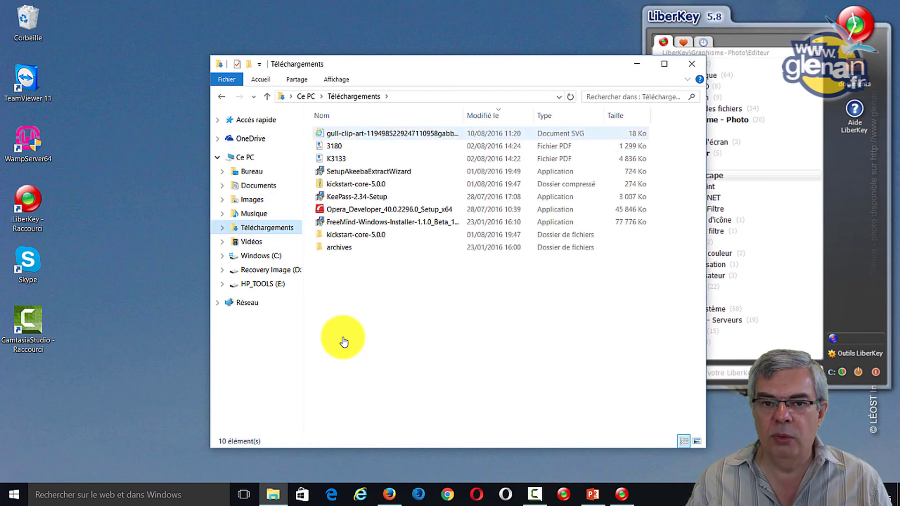
mouse_move(378, 133)
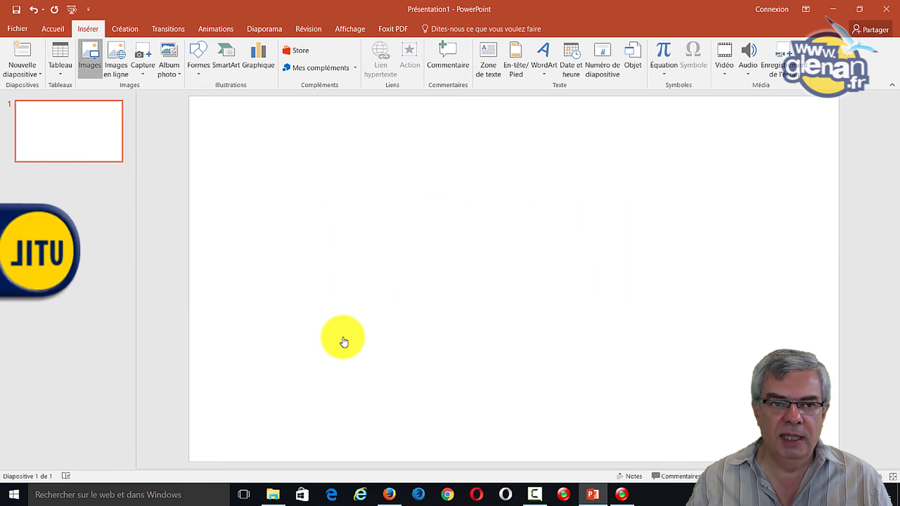
In PowerPoint, insert the first gull picture, the EMF file, from the Images folder onto the blank slide.
left_click(90, 52)
left_click(46, 130)
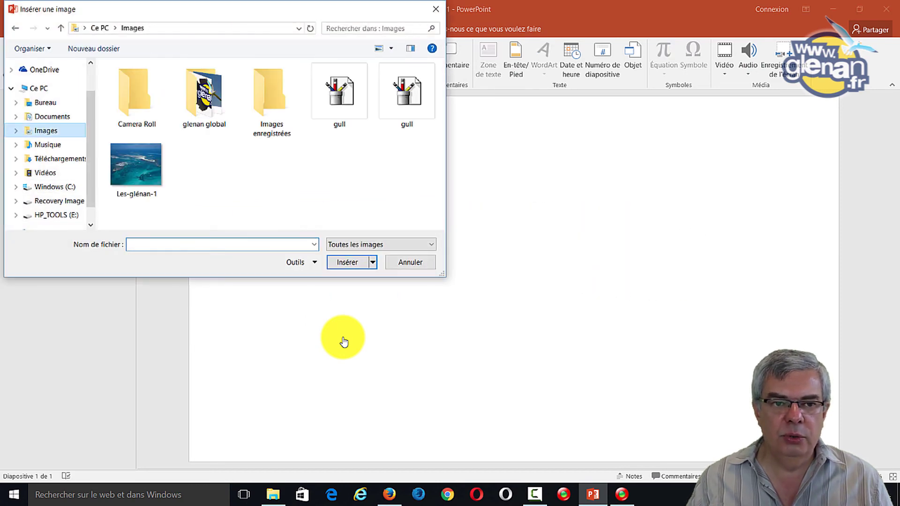
left_click(340, 94)
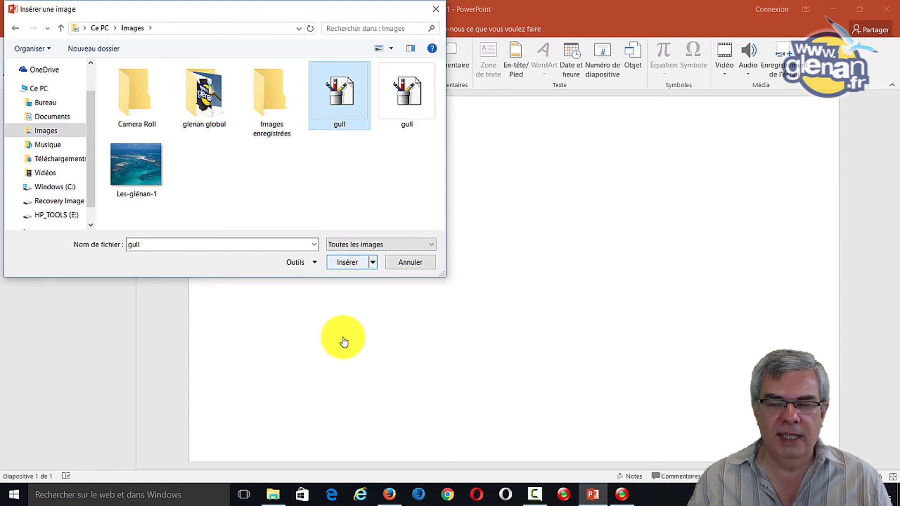
key("Return")
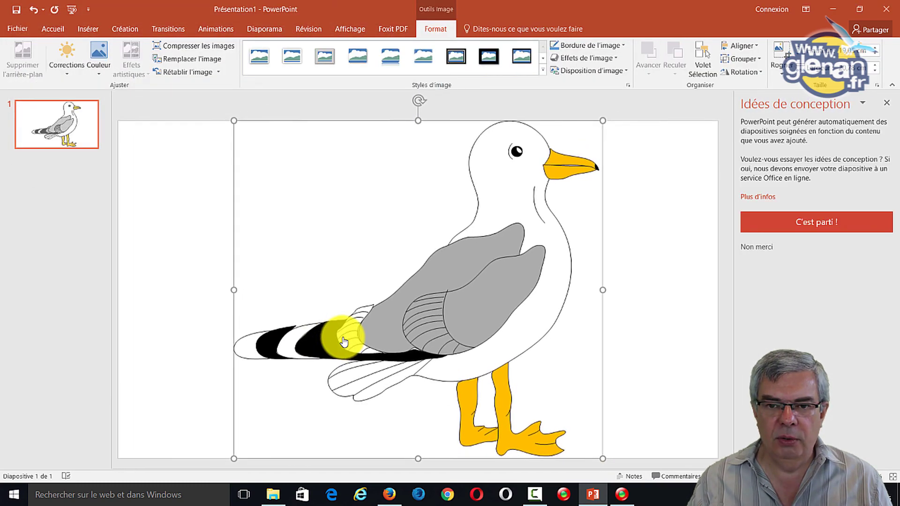